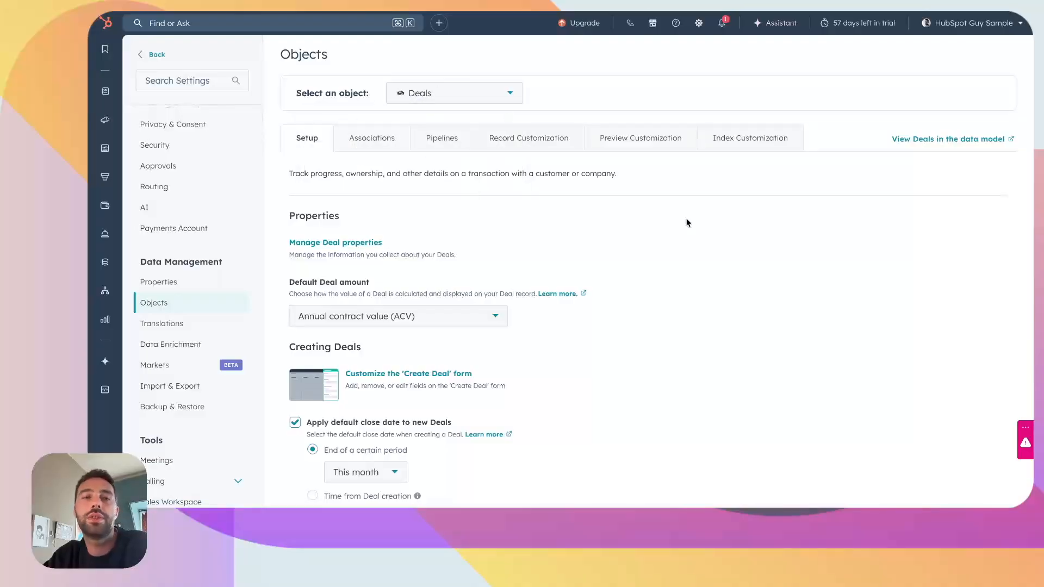
Step: Open the pipeline settings of the Deals object and display the Sales Pipeline
click(438, 140)
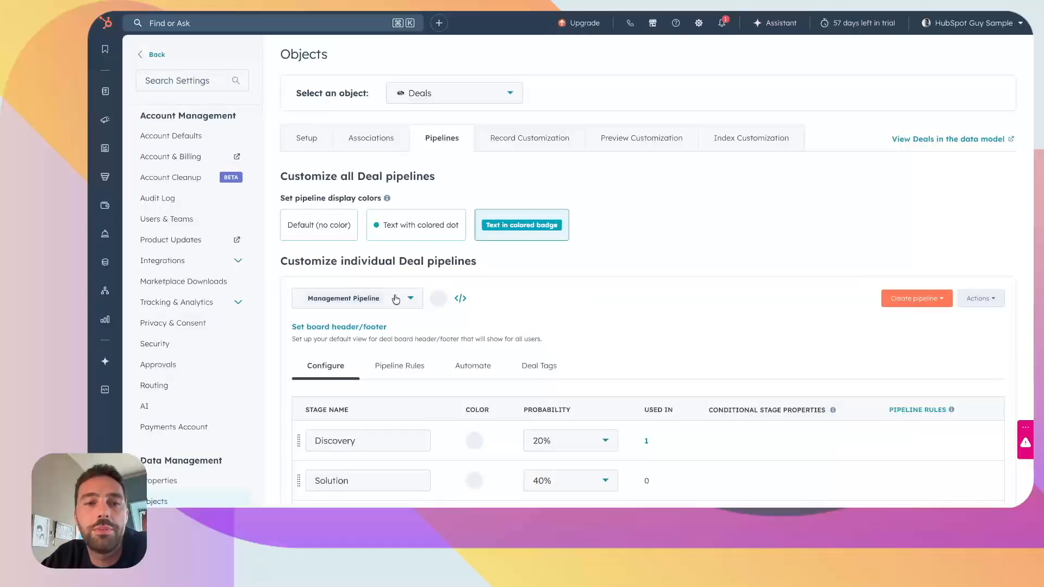
scroll(398, 297, down, 3)
scroll(397, 302, up, 1)
click(409, 163)
click(336, 197)
scroll(562, 379, up, 3)
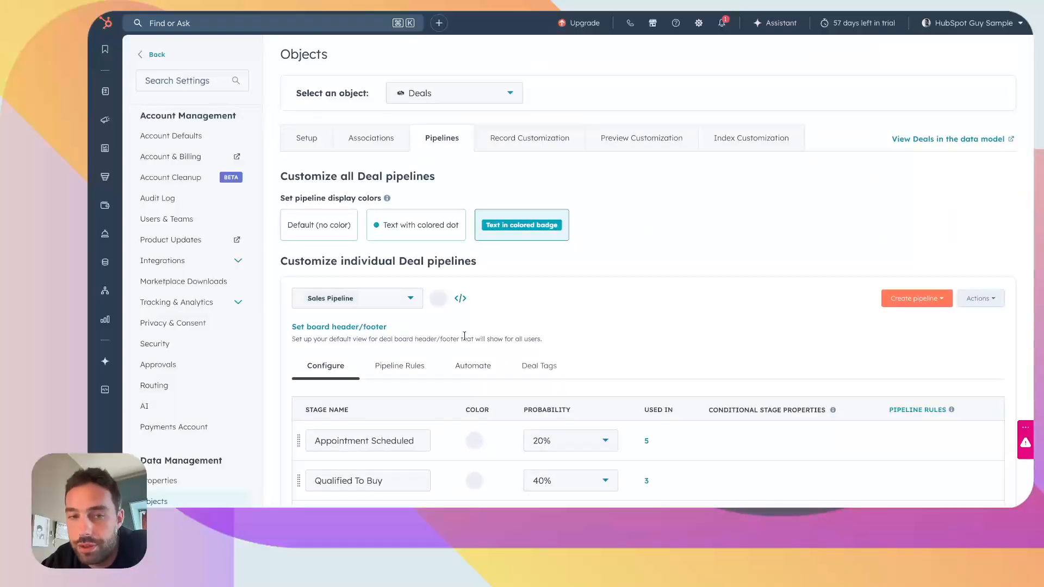
Step: List the existing deal pipelines and show the options for creating a new one
click(410, 305)
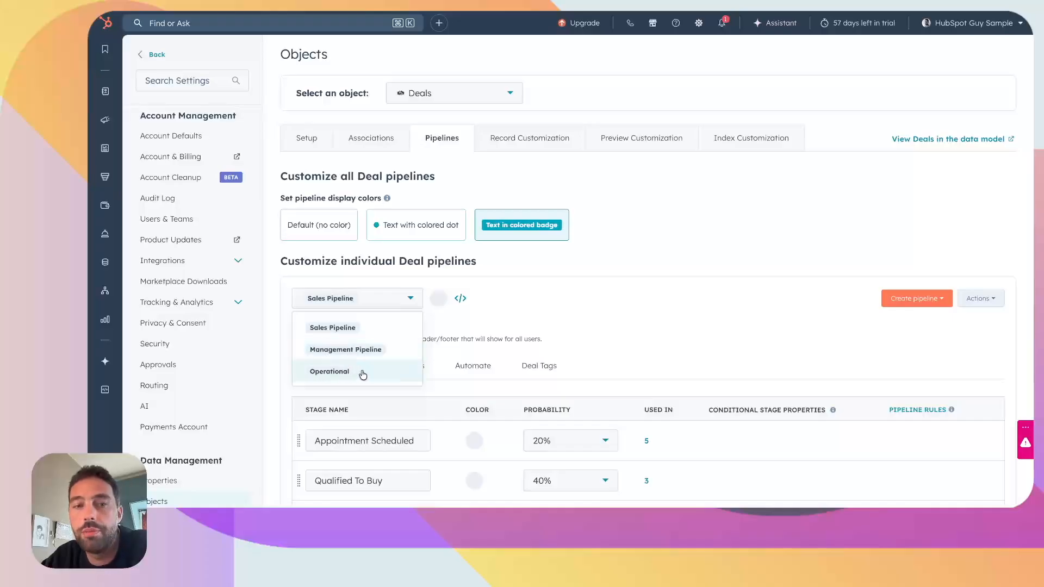
scroll(403, 257, down, 1)
click(906, 249)
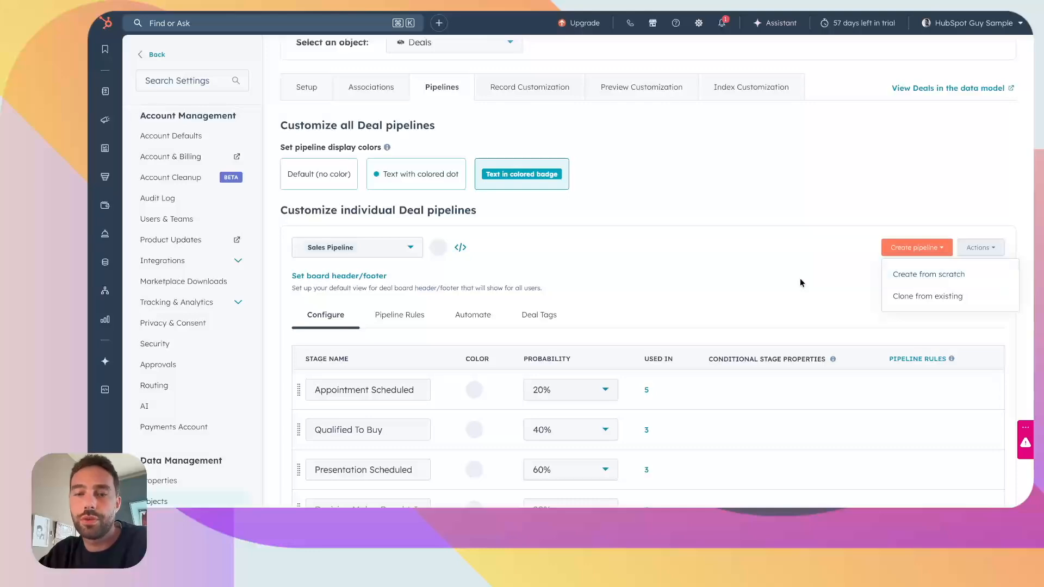
scroll(801, 283, down, 4)
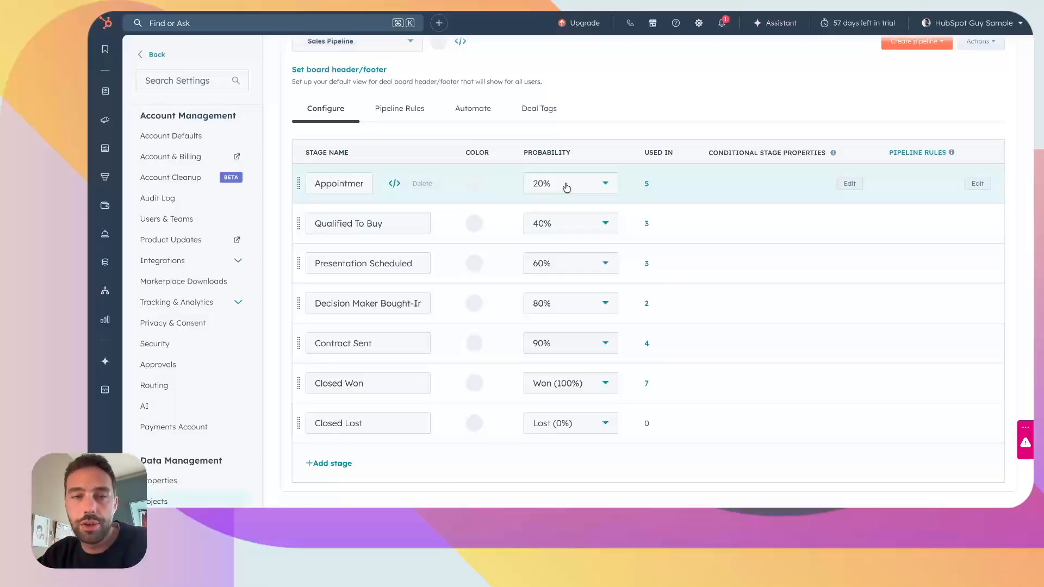
Step: Add a blank stage to the Sales Pipeline, delete it again and save the pipeline
click(337, 465)
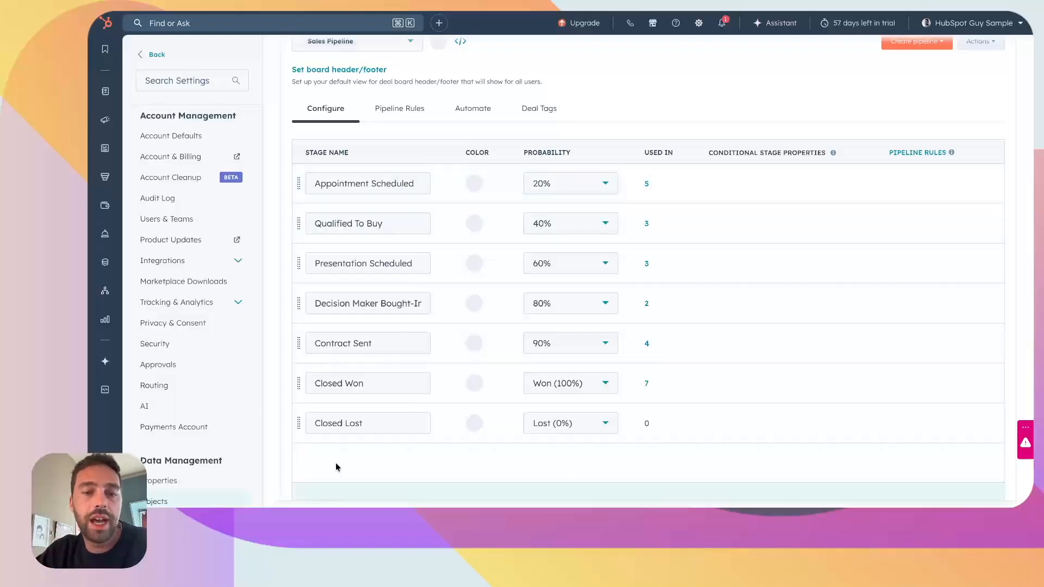
click(417, 384)
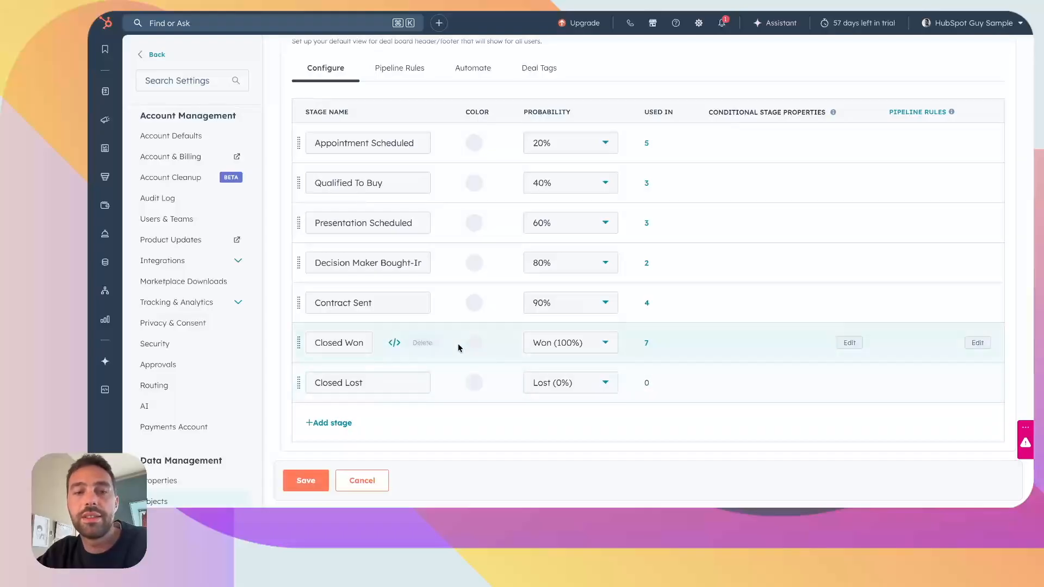
click(320, 481)
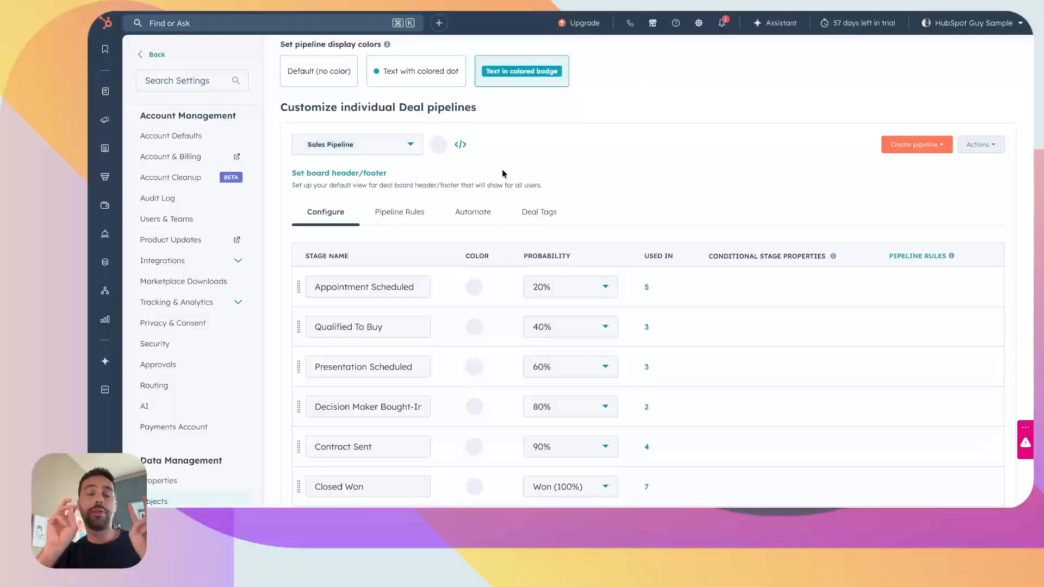
Step: Switch to the Management Pipeline and review its stages and probabilities
click(409, 144)
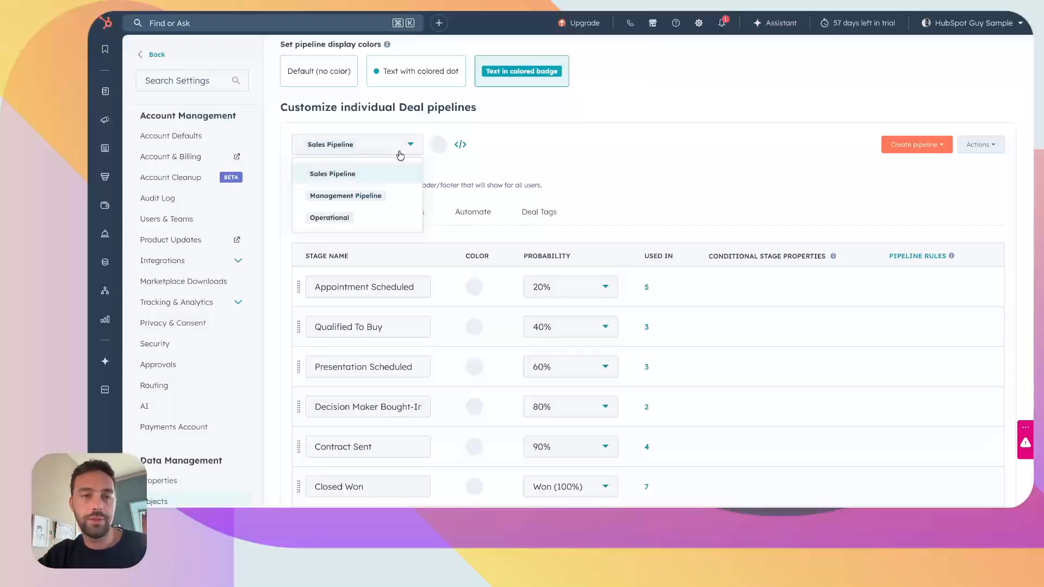
click(375, 197)
scroll(438, 233, down, 1)
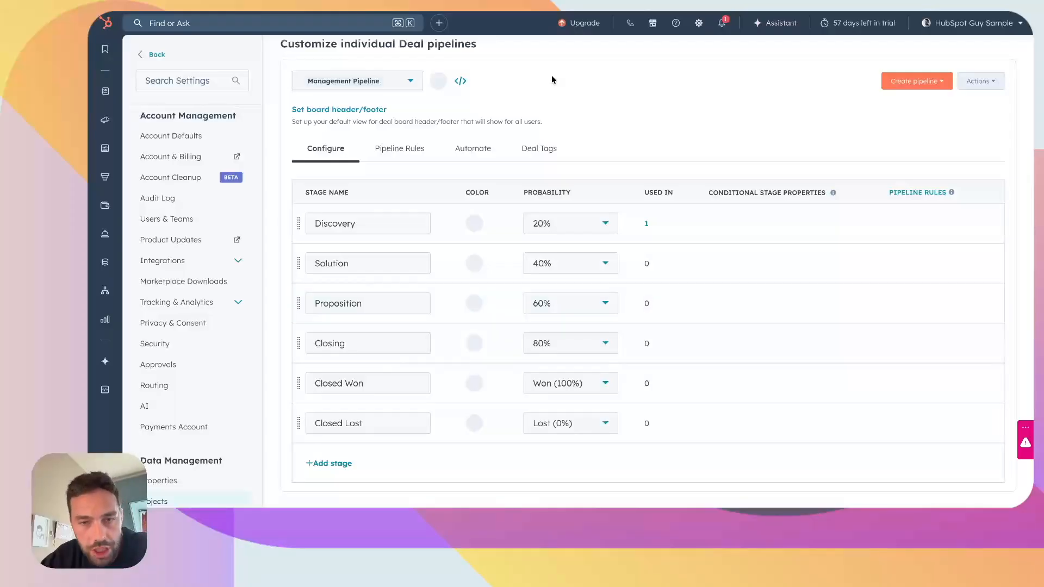
Step: Switch the pipeline configuration to the Operational pipeline
click(411, 87)
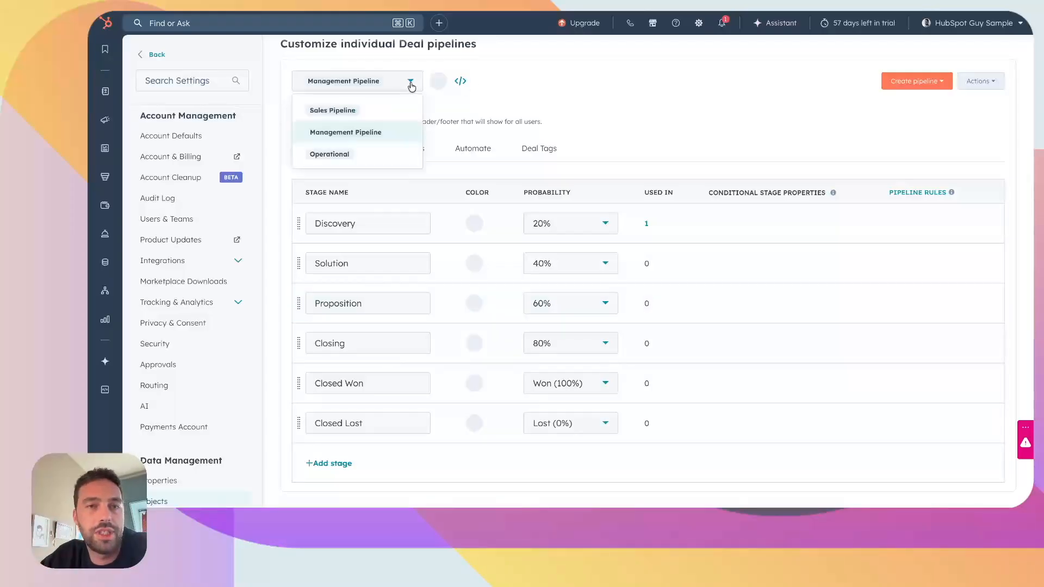
click(363, 151)
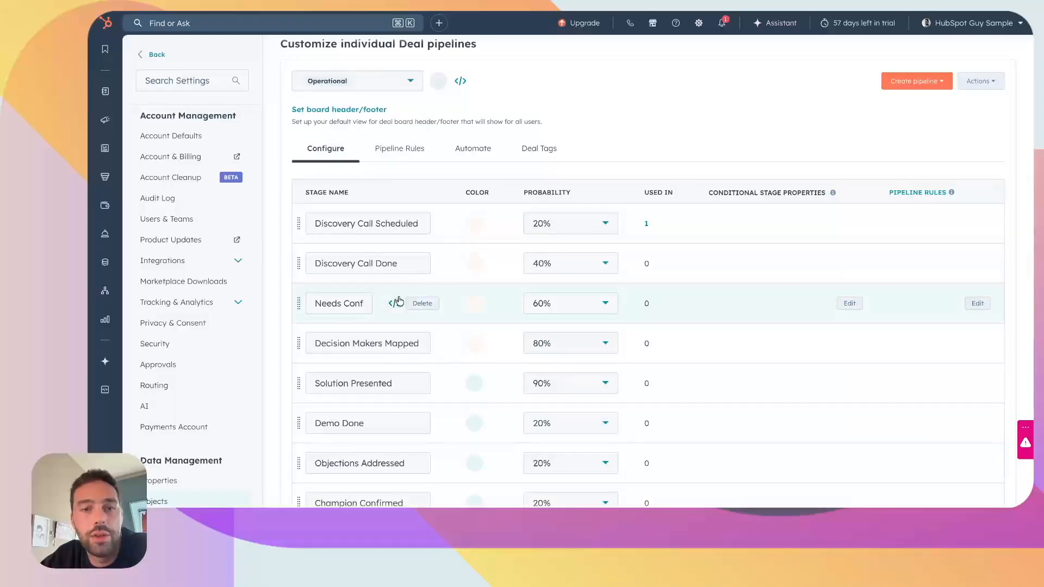
scroll(396, 300, down, 5)
scroll(397, 300, up, 4)
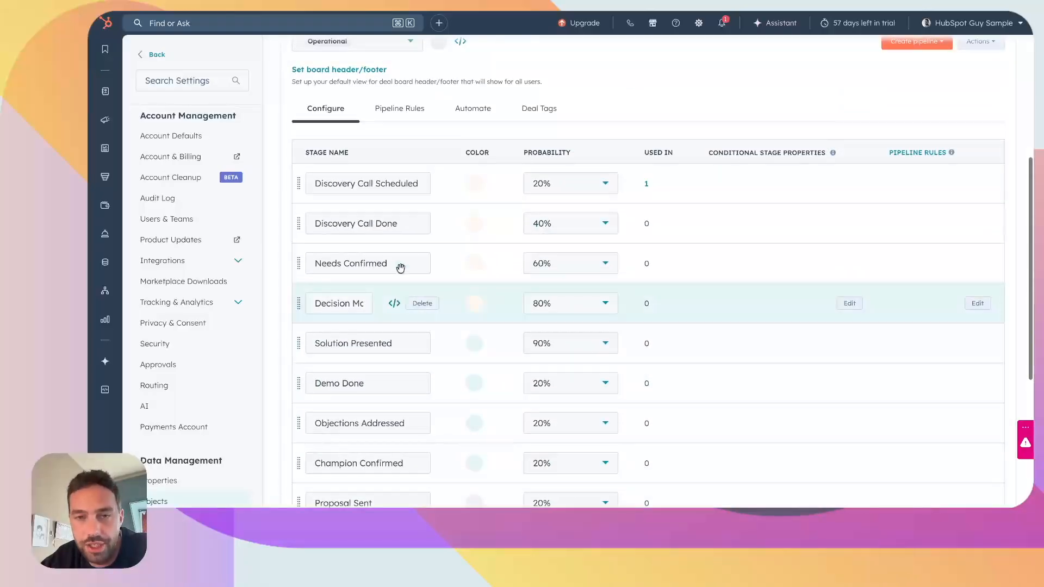
Step: Examine the Operational pipeline's stages from Discovery Call Scheduled to Closed Lost and the probability assigned to each
scroll(688, 116, down, 1)
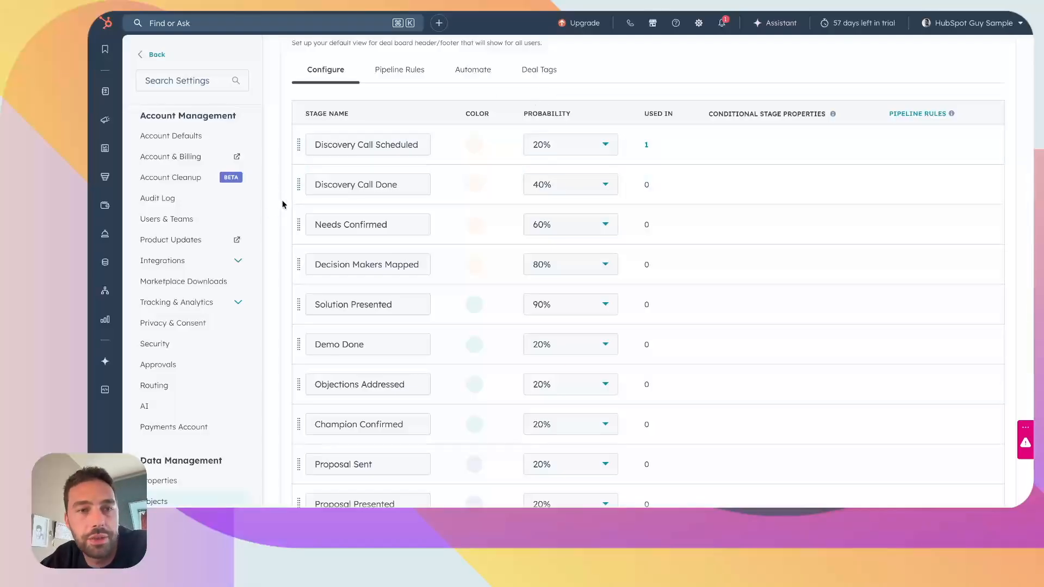
scroll(623, 257, down, 2)
scroll(623, 256, up, 3)
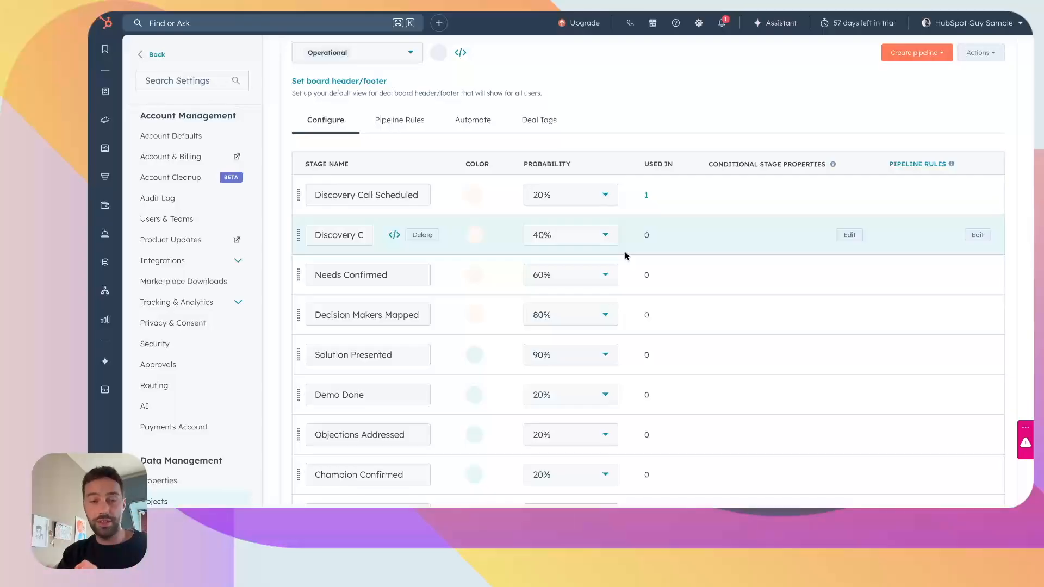
scroll(625, 251, down, 2)
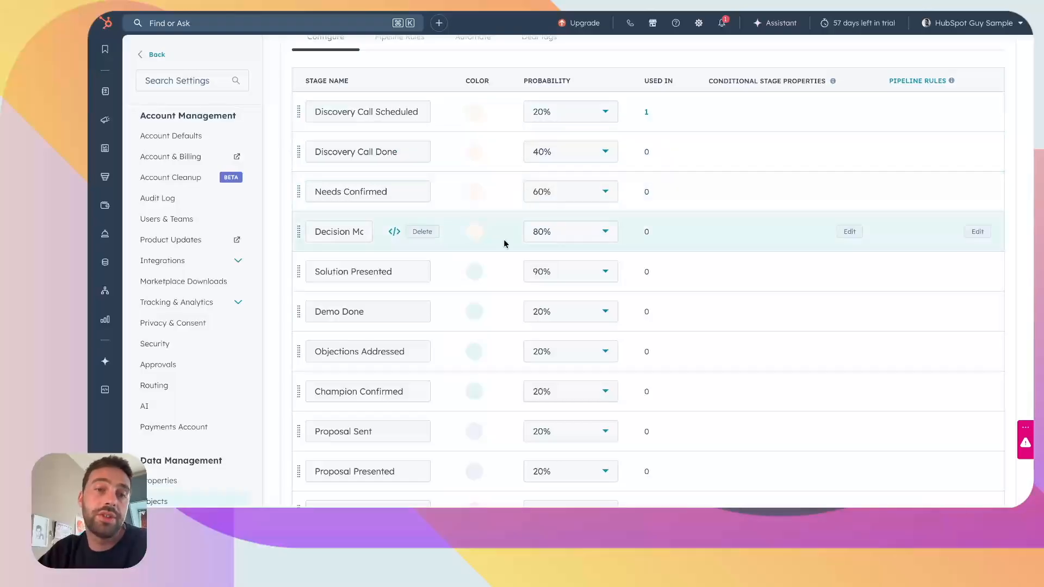
scroll(513, 260, down, 1)
scroll(513, 263, down, 1)
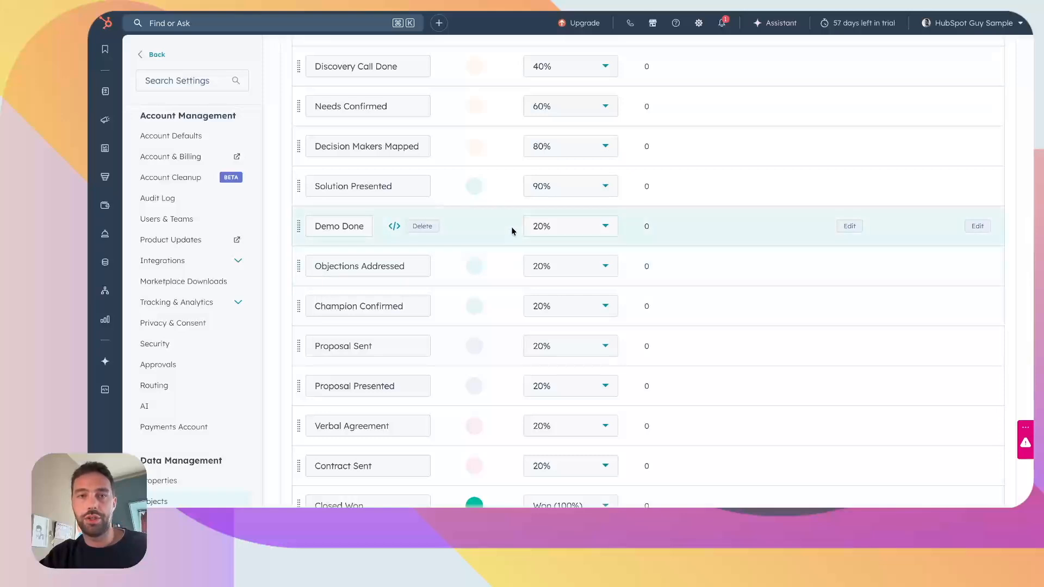
scroll(512, 231, up, 2)
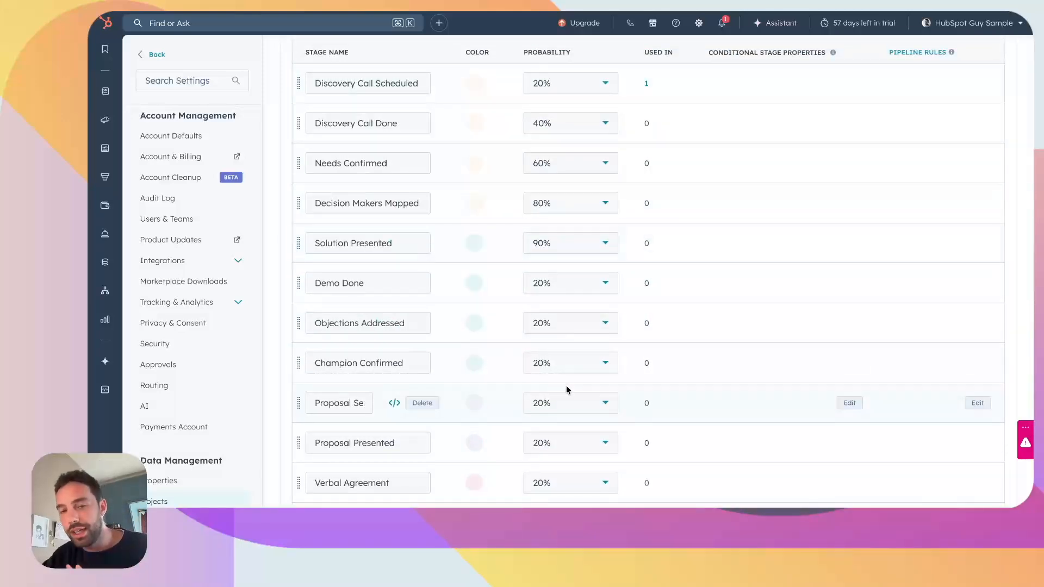
scroll(482, 343, down, 1)
scroll(480, 364, down, 1)
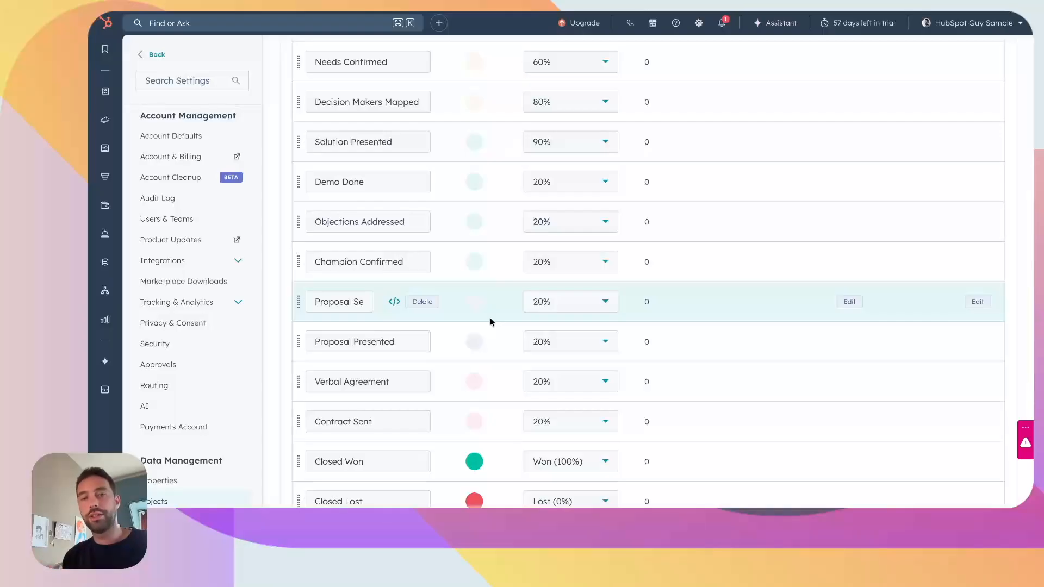
scroll(443, 231, down, 2)
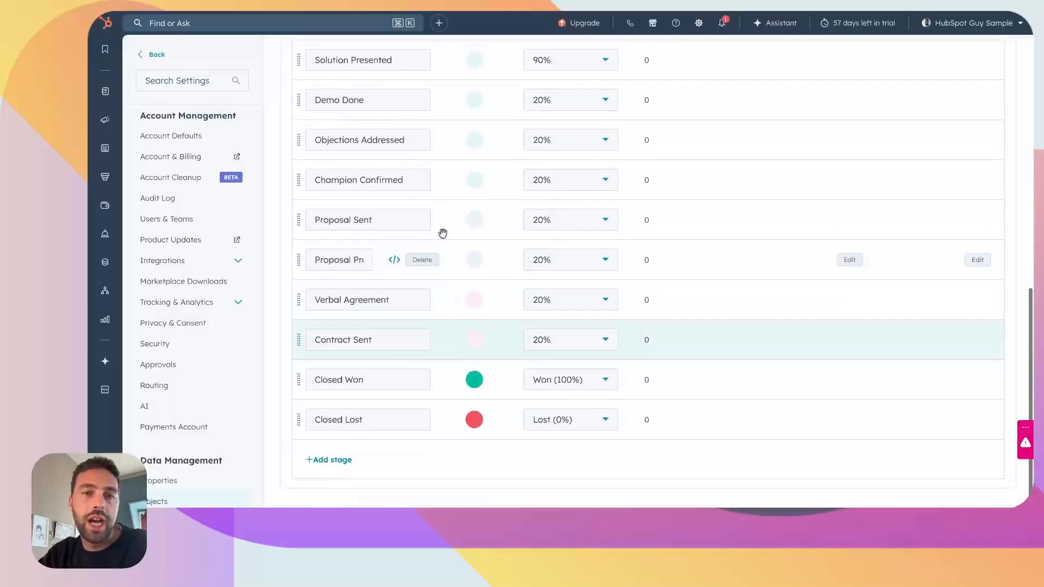
scroll(473, 163, up, 5)
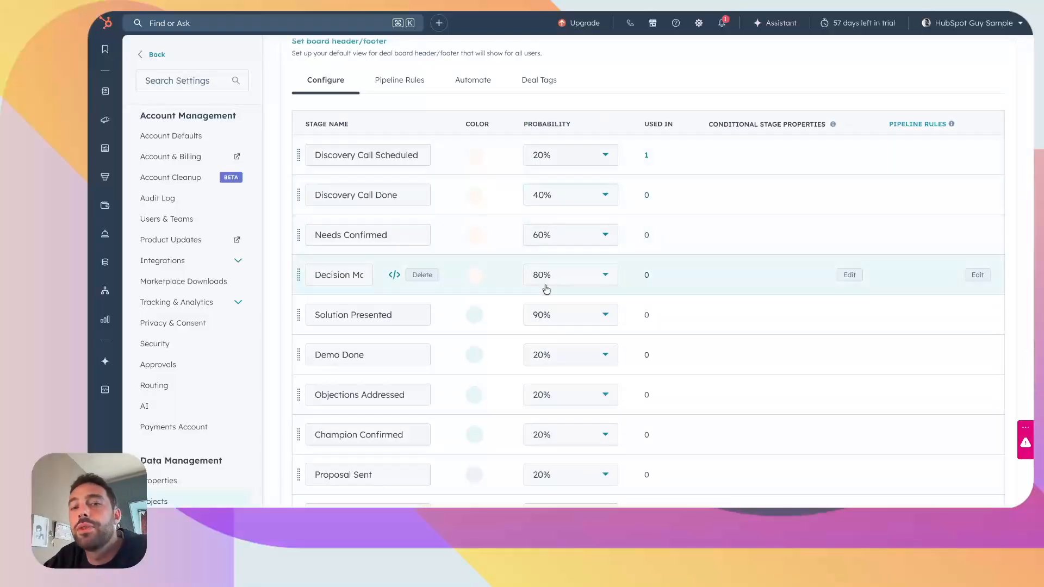
scroll(547, 326, down, 1)
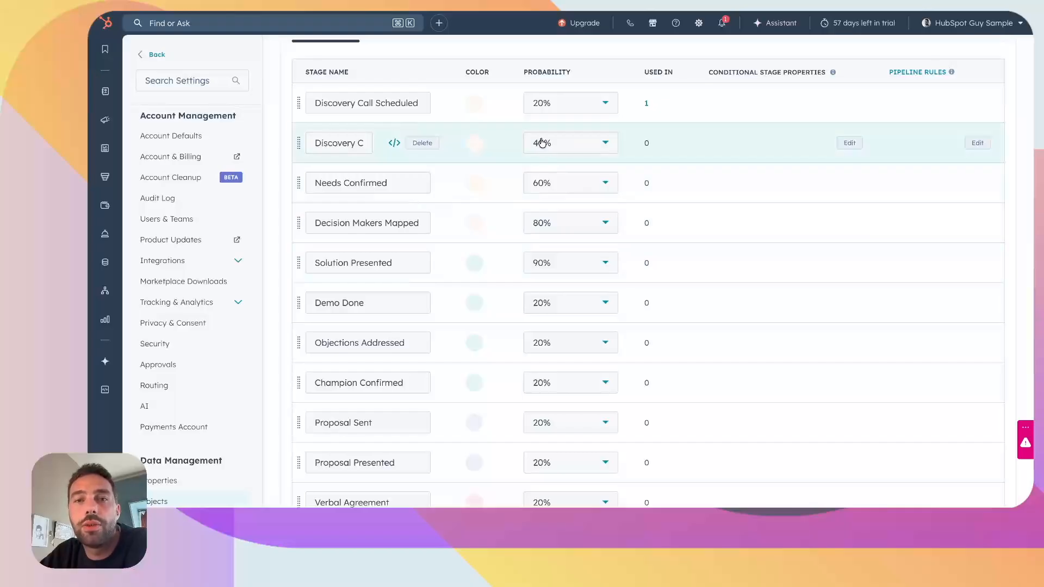
drag(526, 76, 572, 69)
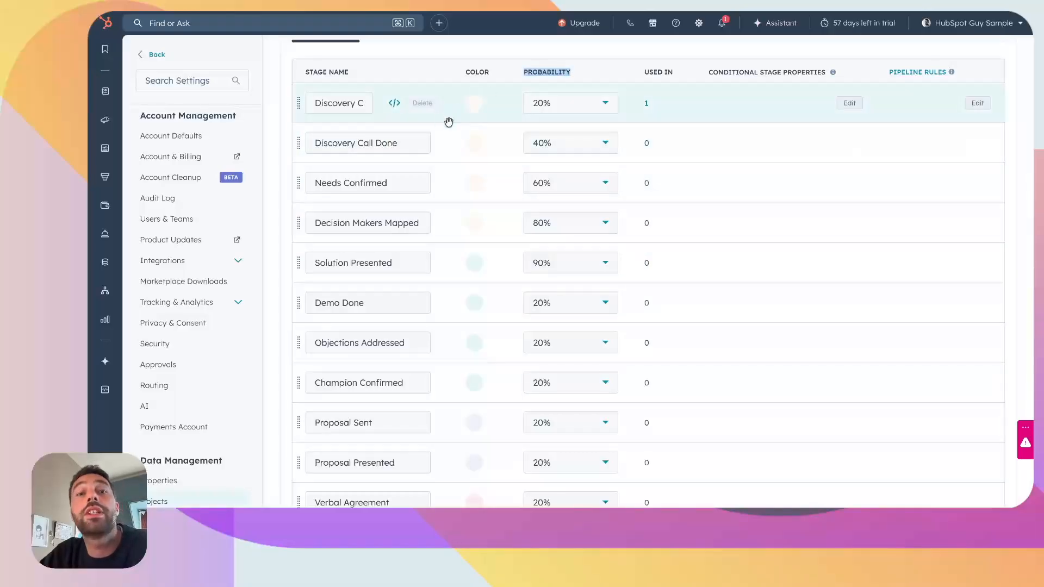
Step: Set the Objections Addressed stage's probability to 40% in the Operational pipeline and save
scroll(459, 144, down, 4)
scroll(459, 144, up, 1)
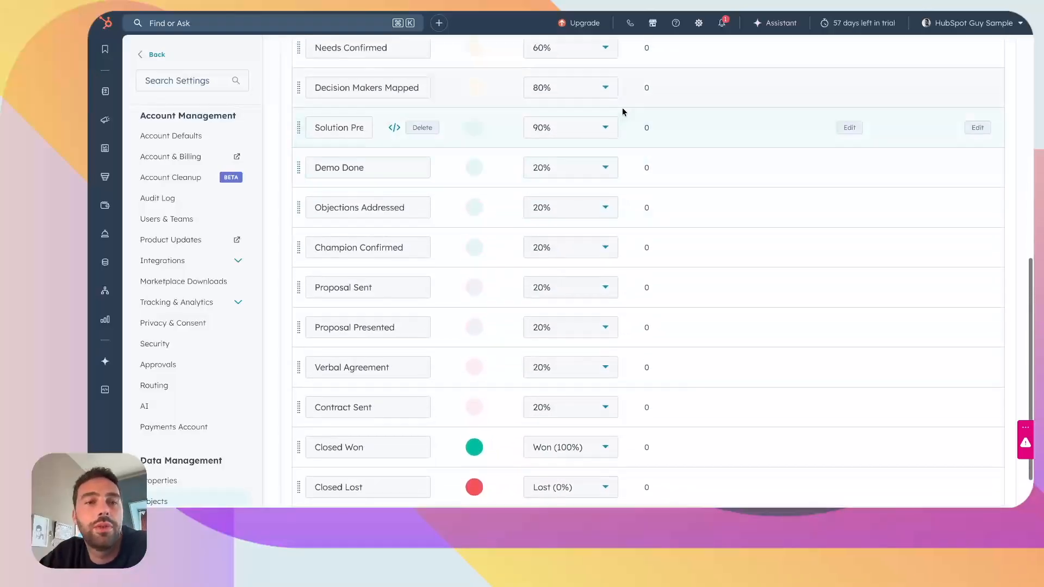
click(561, 210)
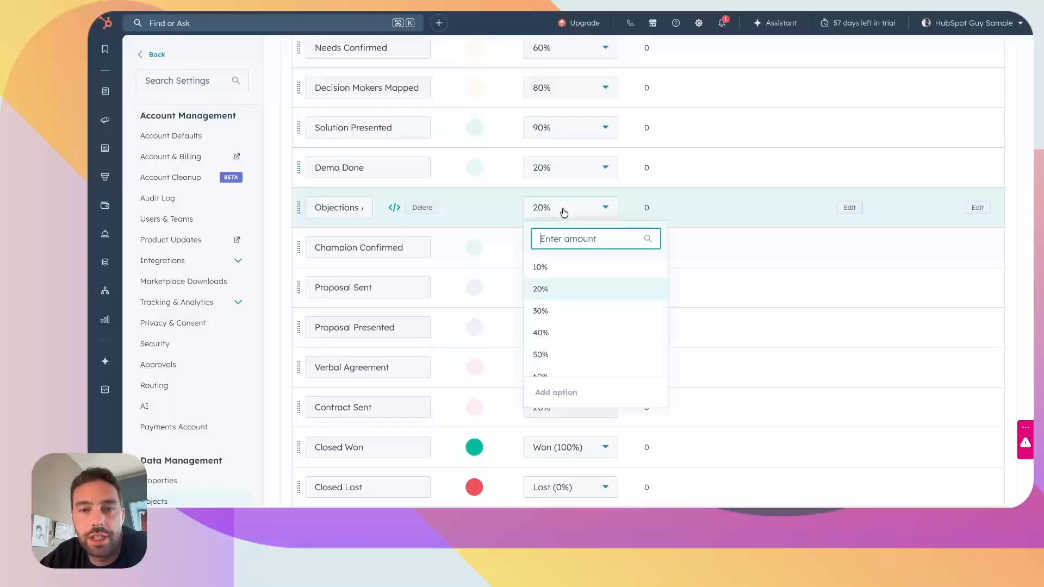
click(547, 339)
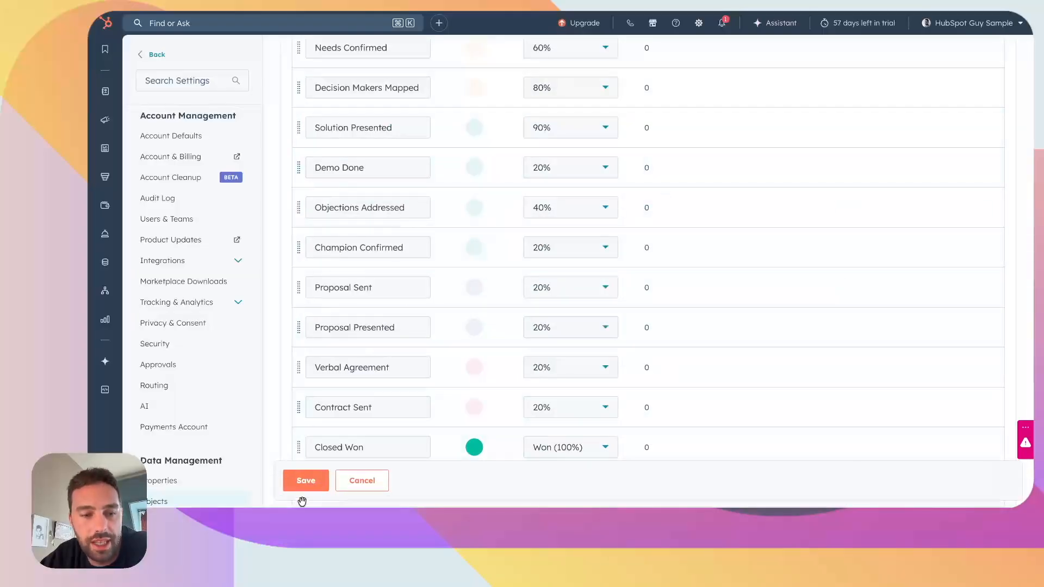
click(306, 481)
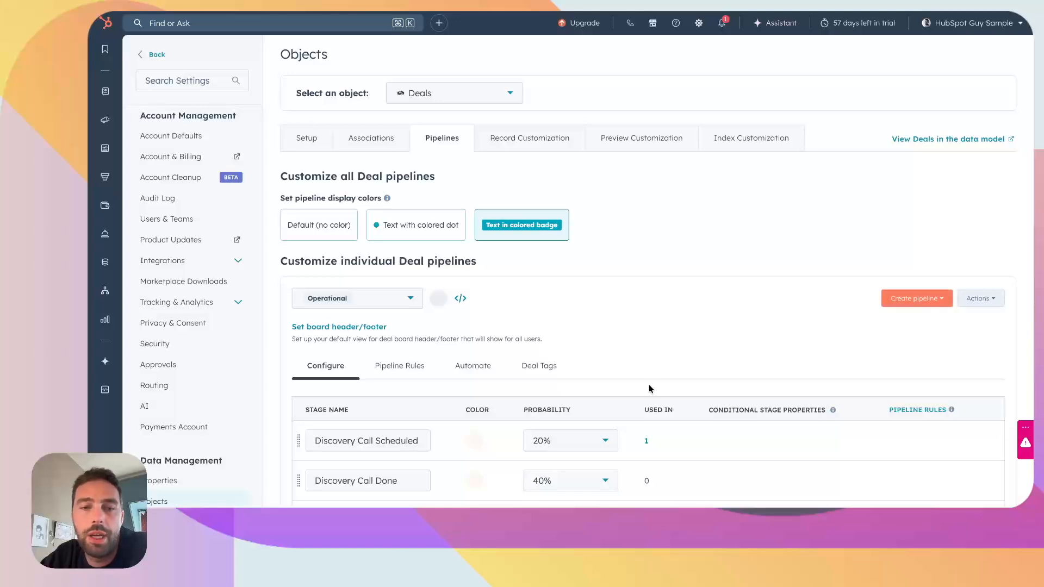
Step: Open the Deals board in the CRM and show the Operational pipeline
scroll(680, 380, down, 6)
scroll(491, 388, up, 10)
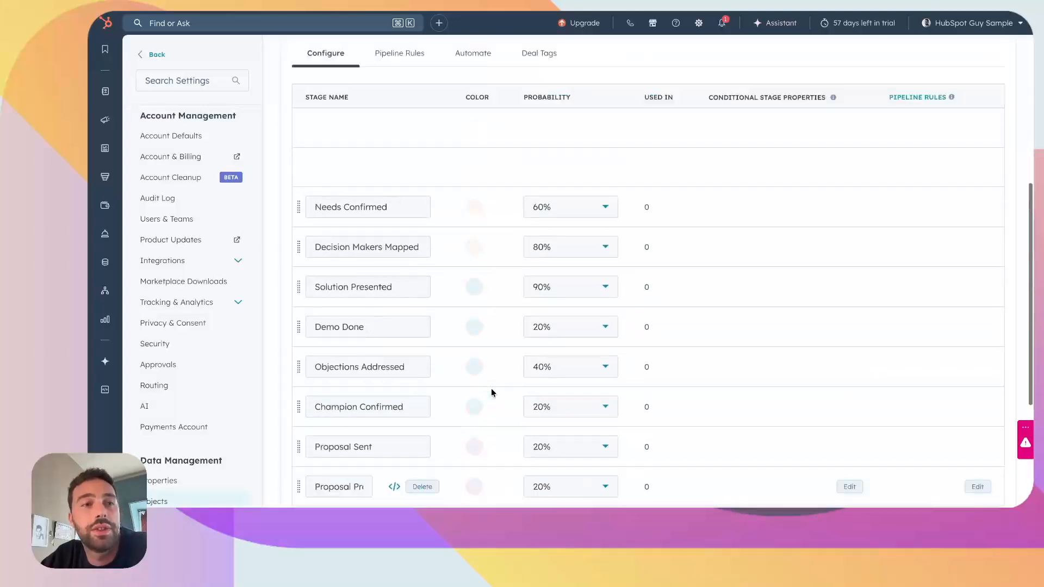
mouse_move(105, 91)
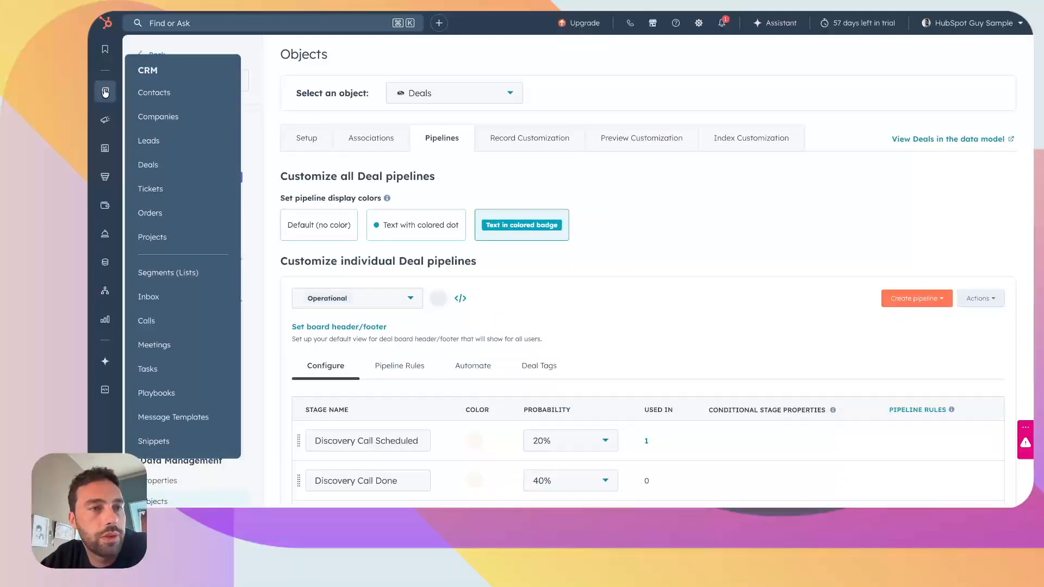
click(144, 165)
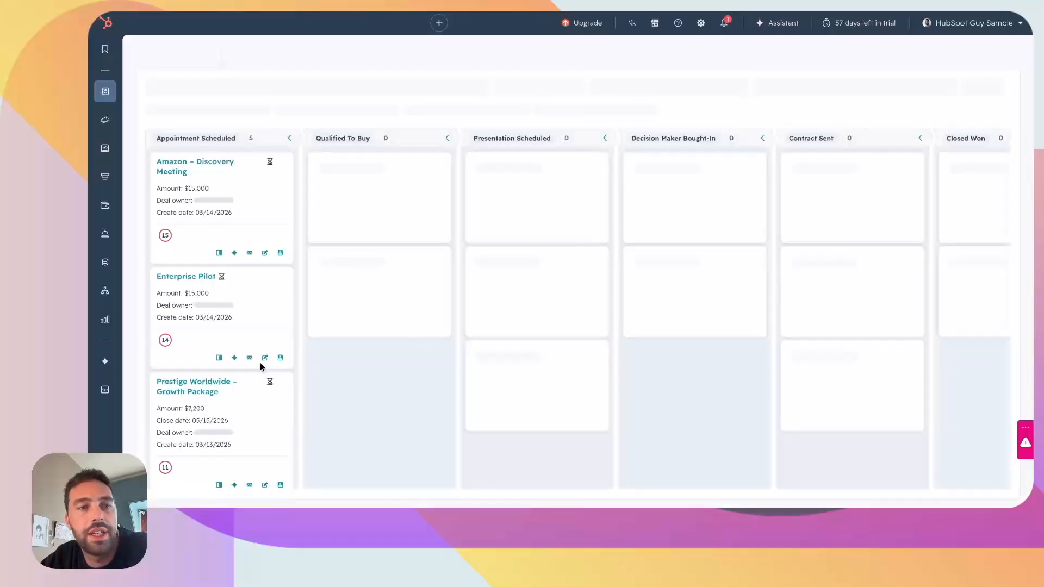
click(701, 88)
click(753, 182)
Step: Move the test deal from Discovery Call Scheduled to the Solution Presented stage on the board
scroll(609, 241, right, 3)
scroll(611, 242, right, 7)
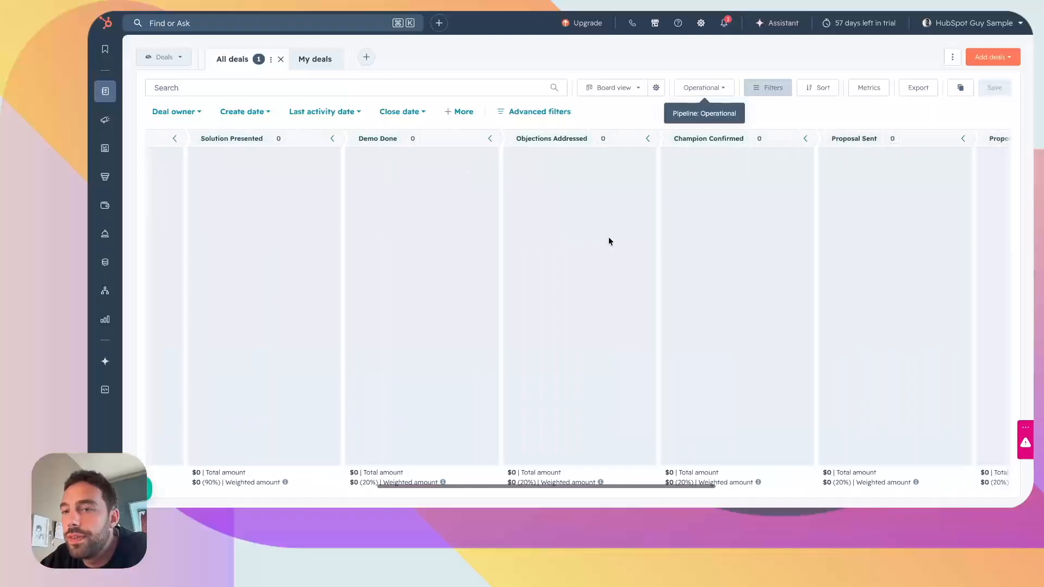
scroll(611, 241, left, 10)
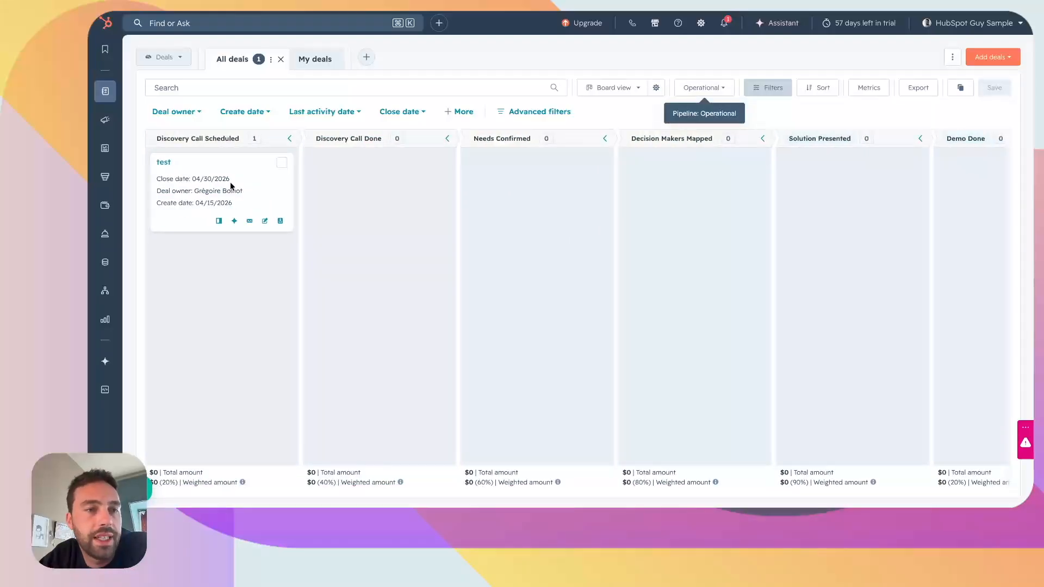
drag(195, 167, 799, 190)
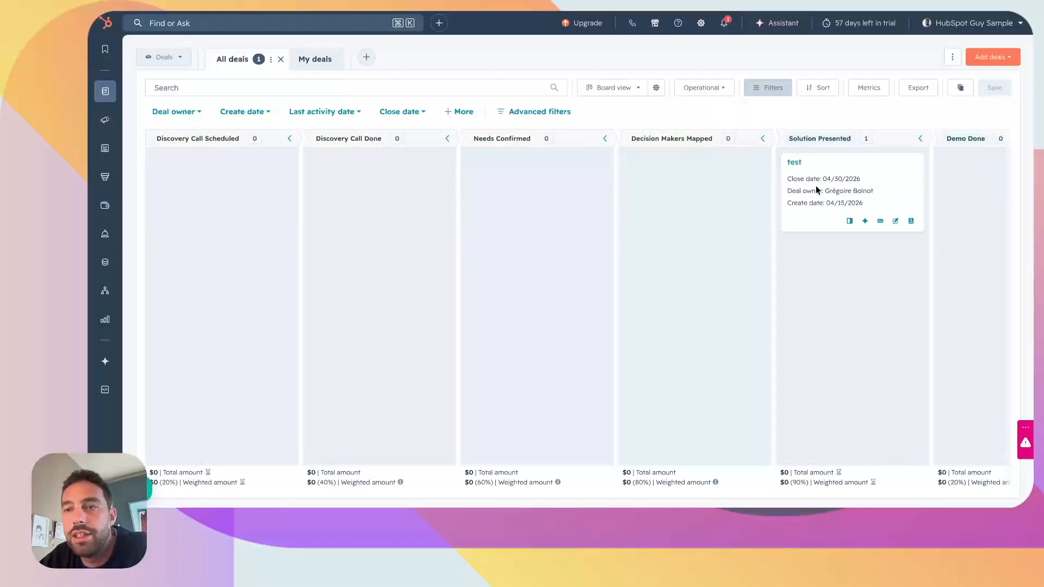
scroll(660, 287, right, 2)
scroll(660, 288, right, 2)
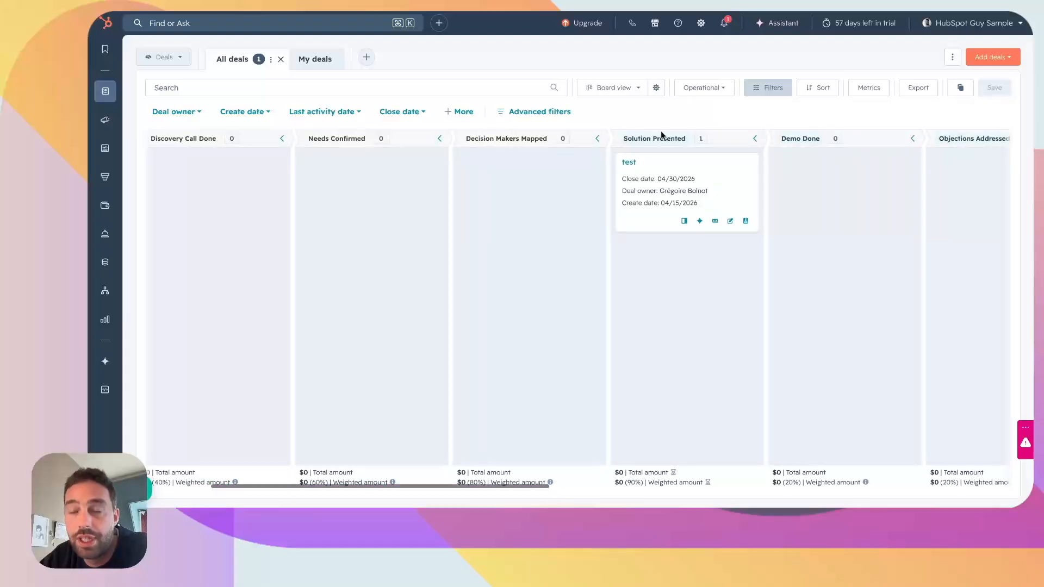
scroll(647, 146, right, 1)
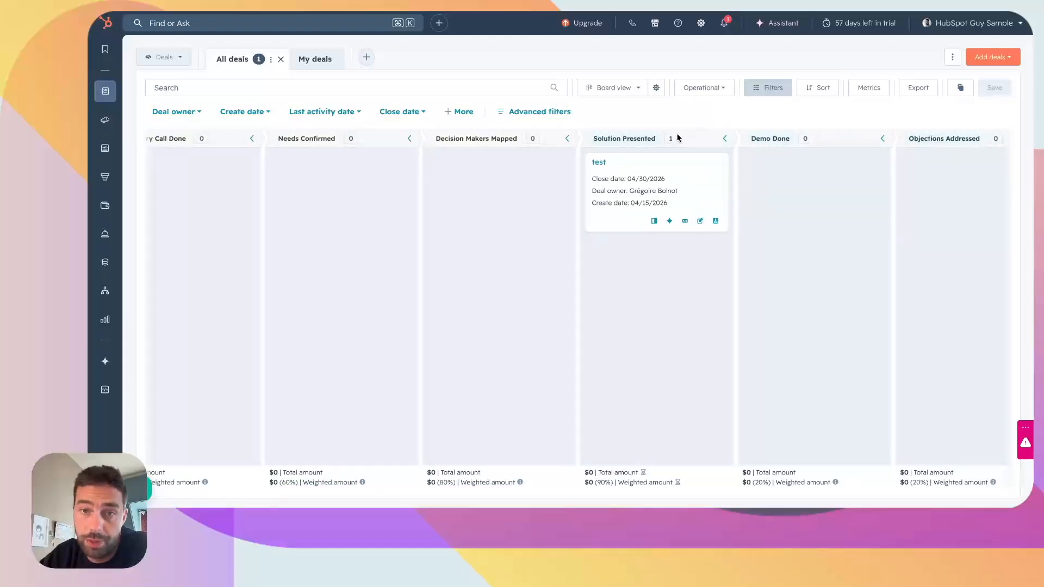
Step: Move the test deal from Solution Presented to Demo Done, and from Discovery Call Scheduled to Needs Confirmed
drag(628, 168, 786, 171)
scroll(771, 253, right, 6)
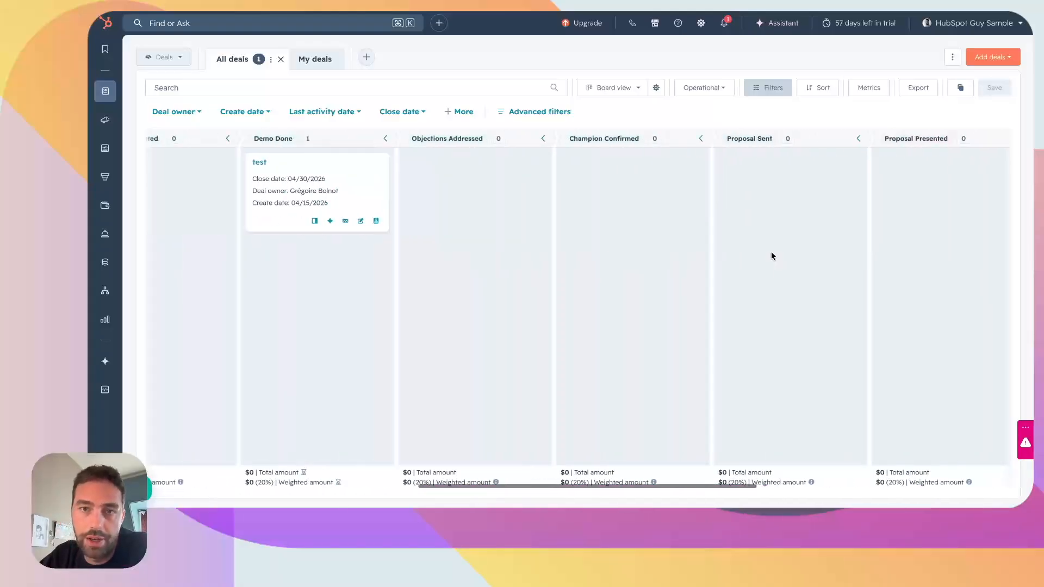
scroll(772, 255, right, 6)
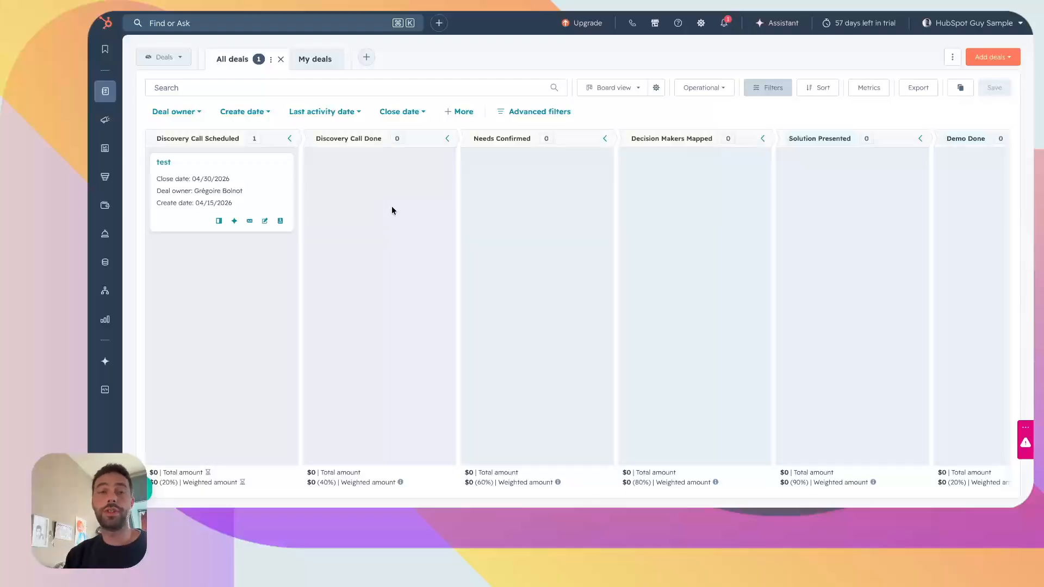
drag(243, 163, 507, 171)
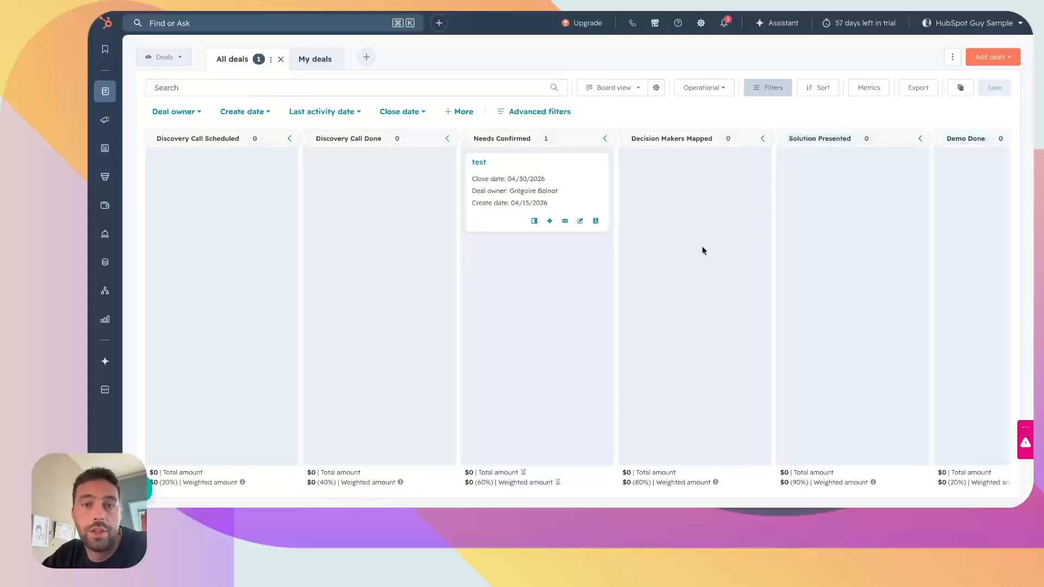
Step: Open the Operational pipeline's configuration in the deal pipeline settings and locate the stages' conditional stage properties
click(701, 23)
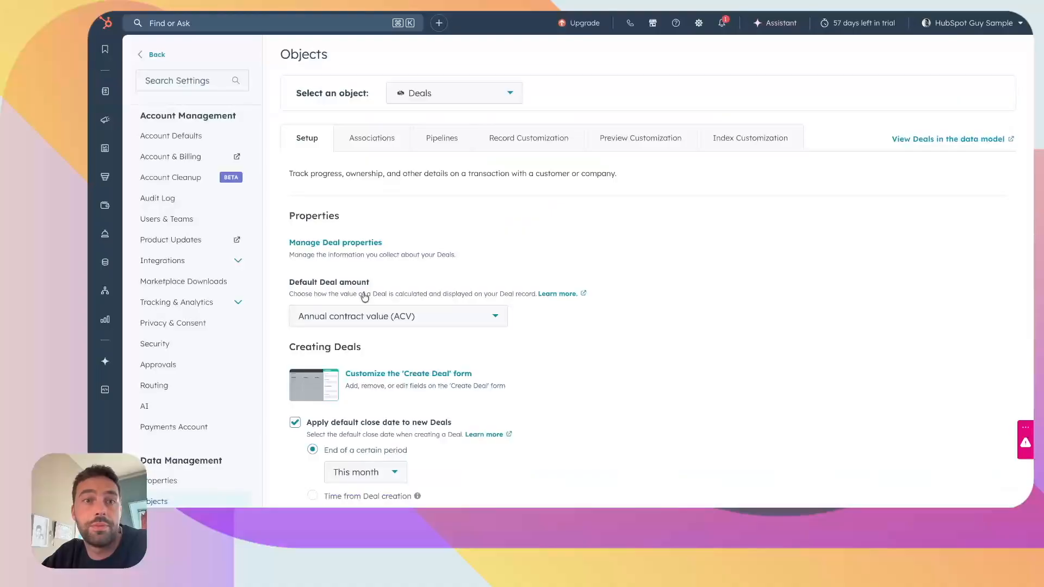
click(441, 138)
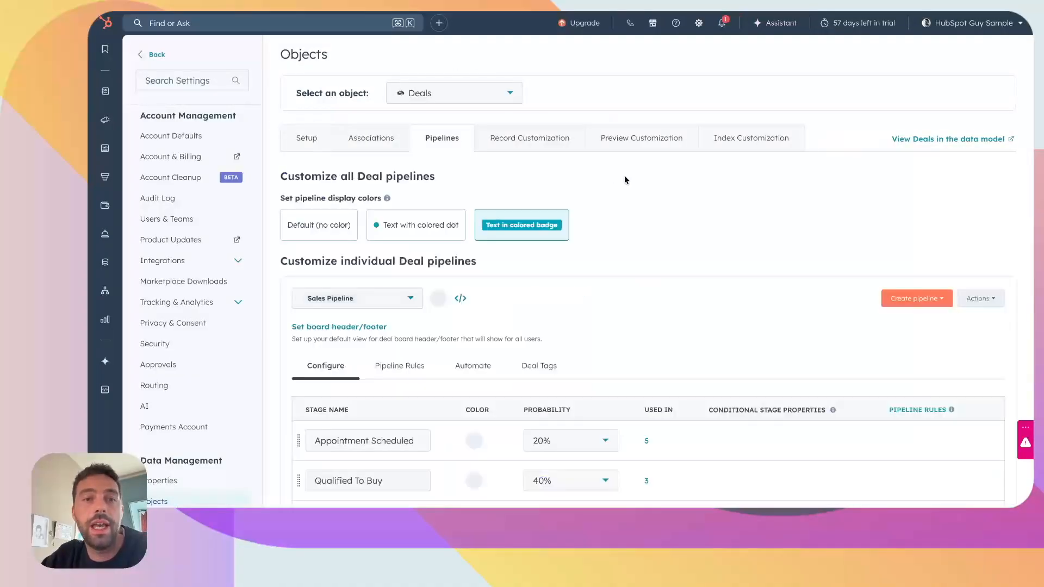
click(337, 298)
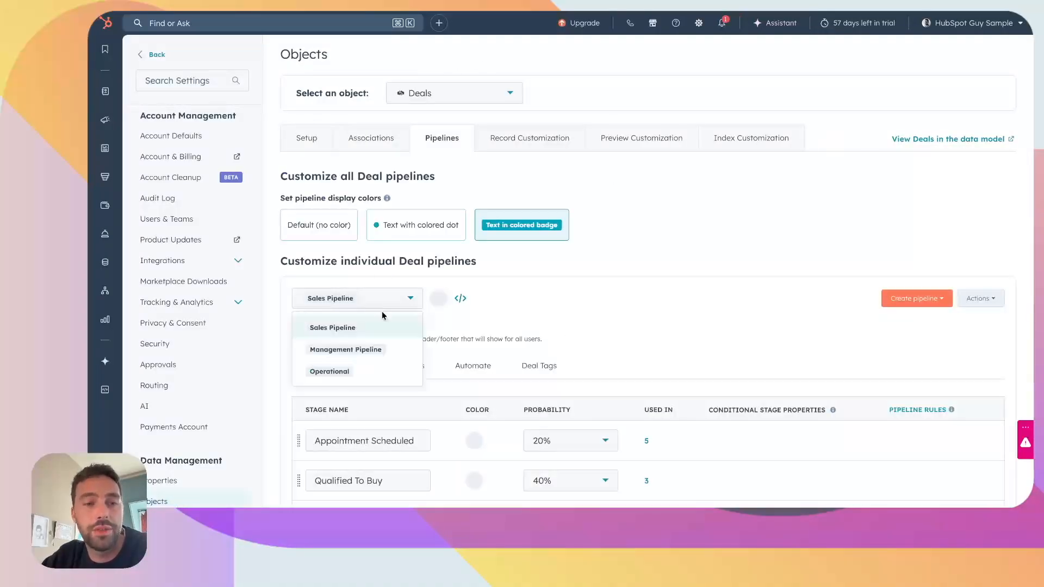
click(344, 370)
scroll(651, 433, down, 3)
drag(707, 252, 851, 254)
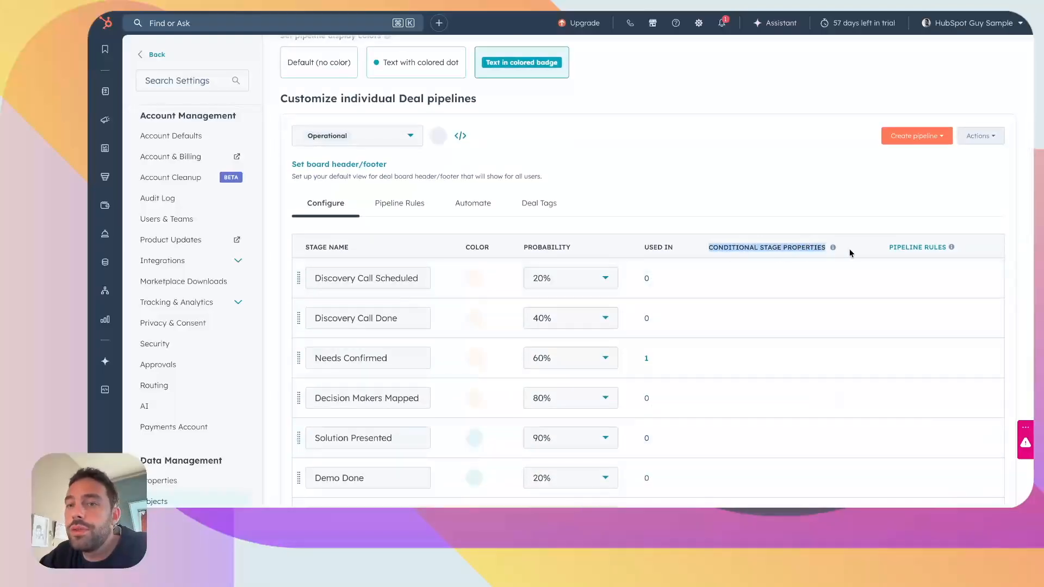
scroll(772, 291, down, 1)
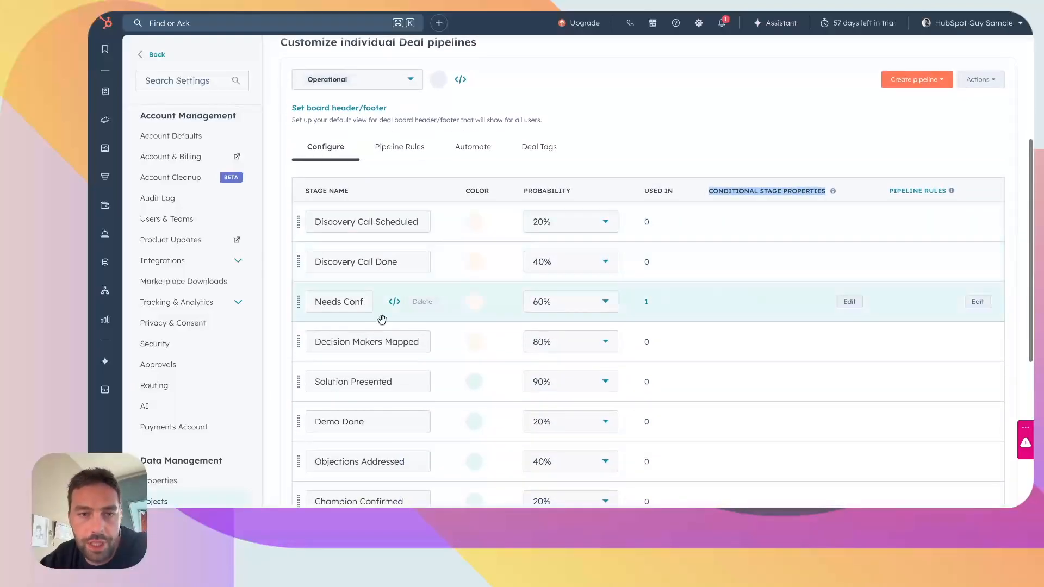
click(636, 135)
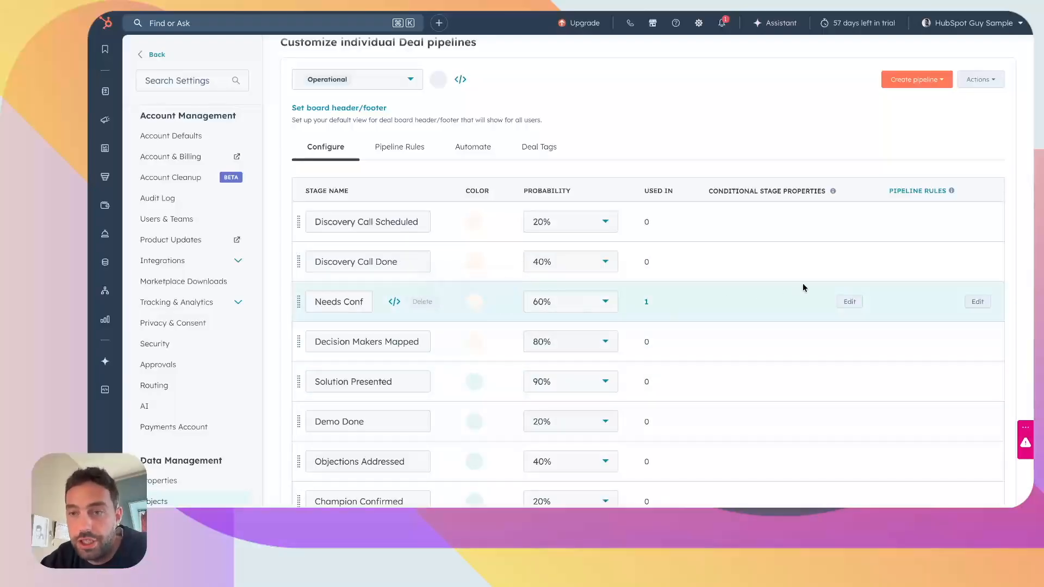
Step: Add Budget, Pain points and Decision Maker as dependent properties of the Needs Confirmed stage
click(843, 302)
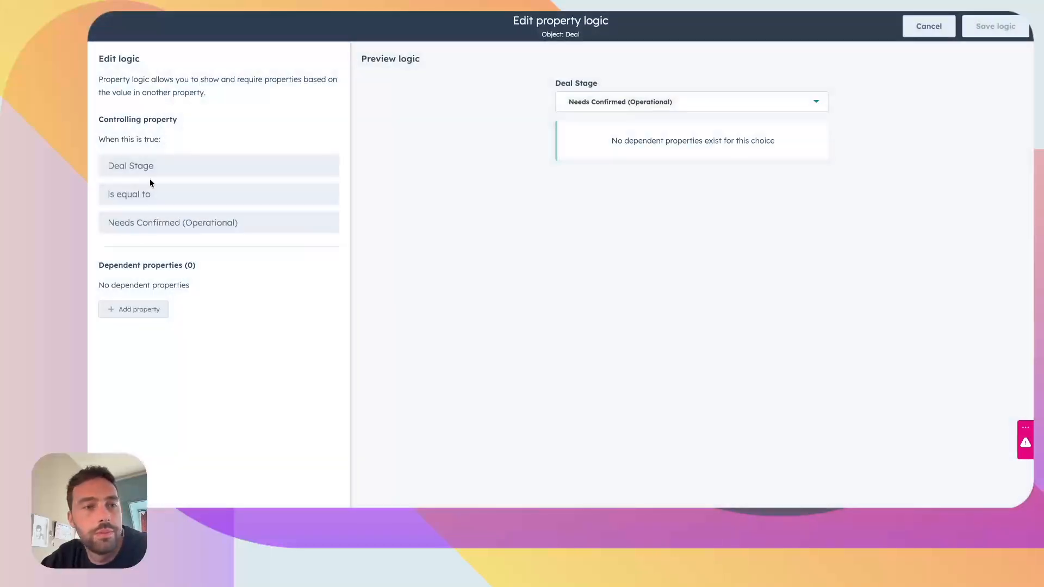
click(136, 309)
text(budg)
click(164, 415)
click(133, 366)
text(pai)
click(164, 324)
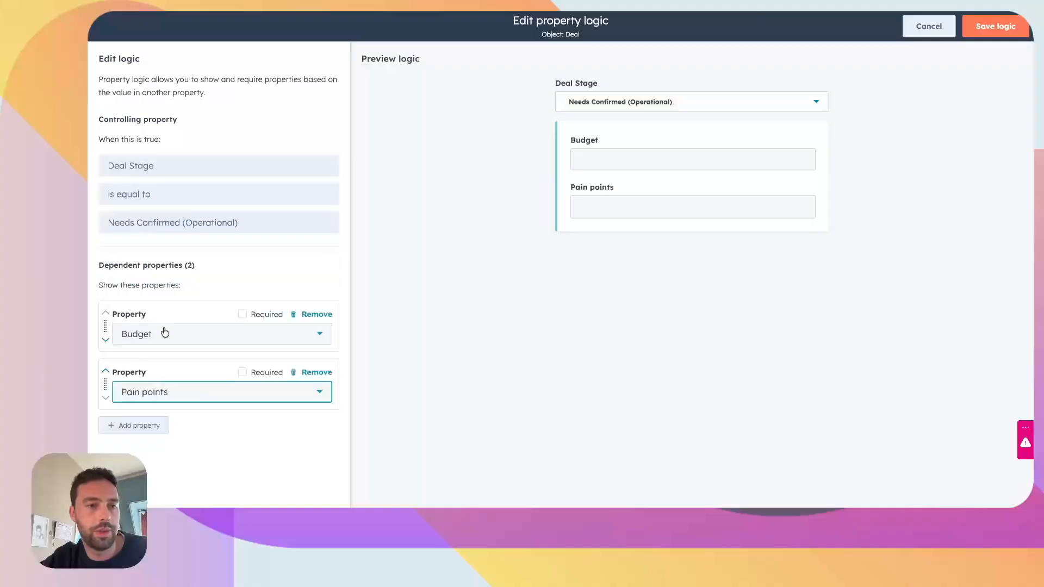
click(146, 434)
click(158, 450)
text(decisio)
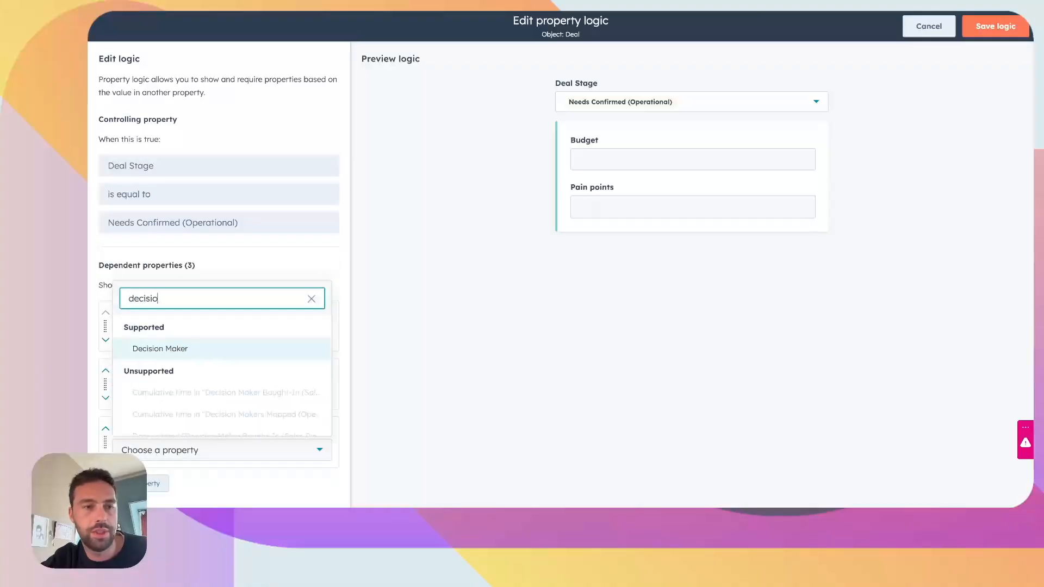
click(205, 348)
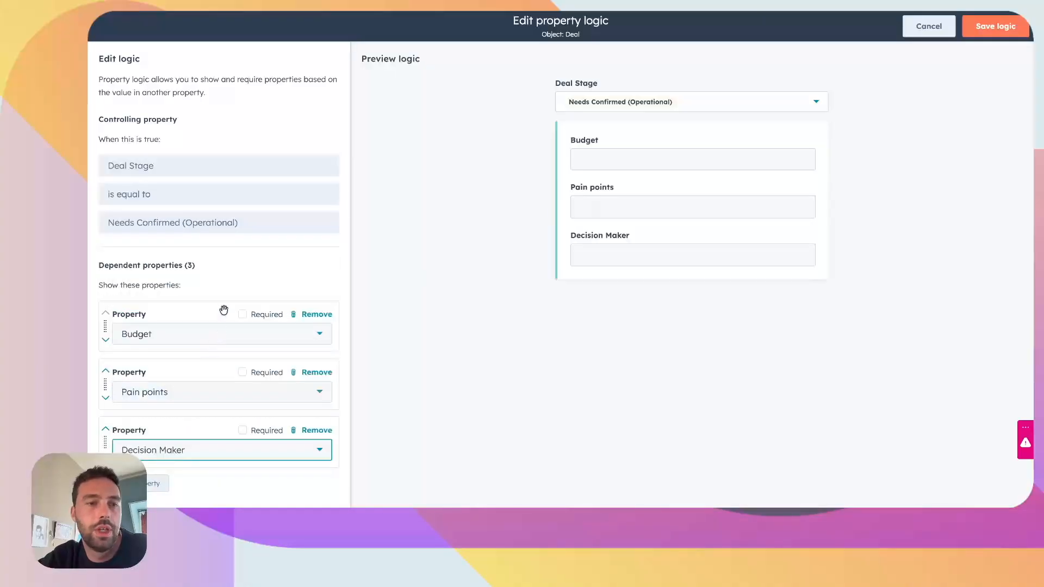
Step: Make the Budget, Pain points and Decision Maker properties required and save the property logic
click(242, 315)
click(242, 372)
click(243, 431)
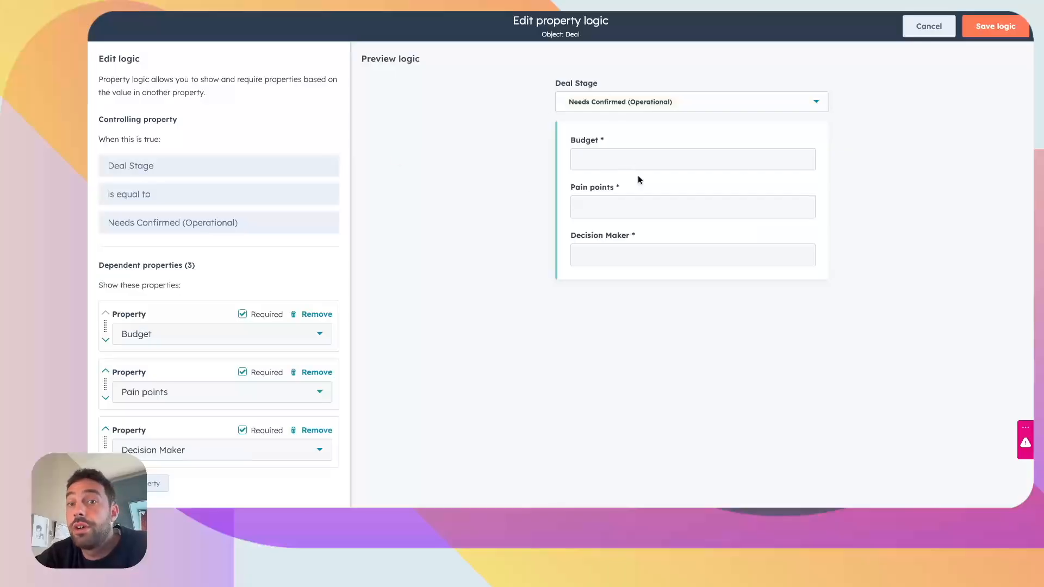
click(989, 33)
Step: Return to the Deals board and move the test deal from Discovery Call Done to Needs Confirmed
mouse_move(105, 91)
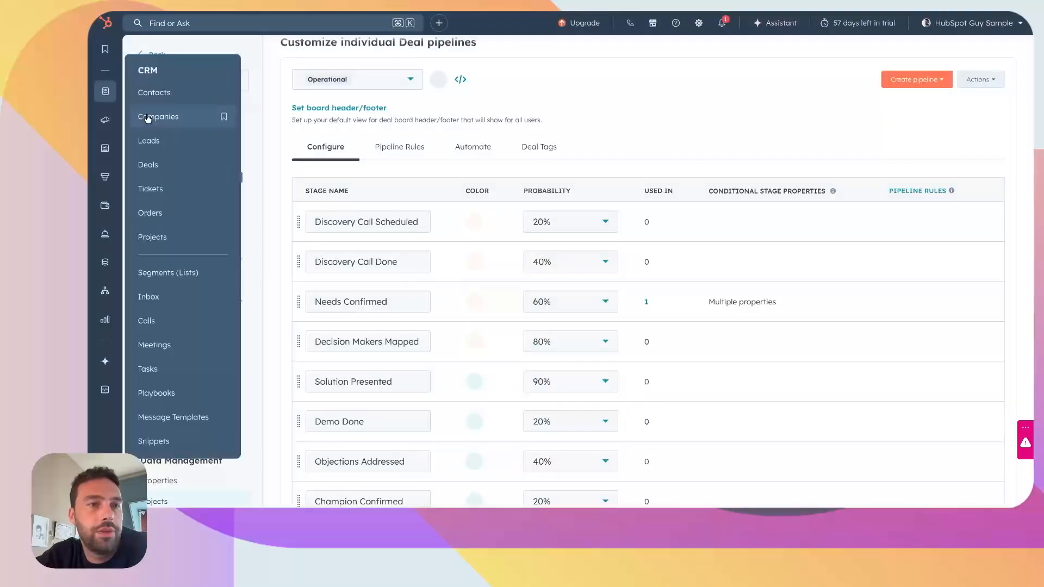
click(149, 166)
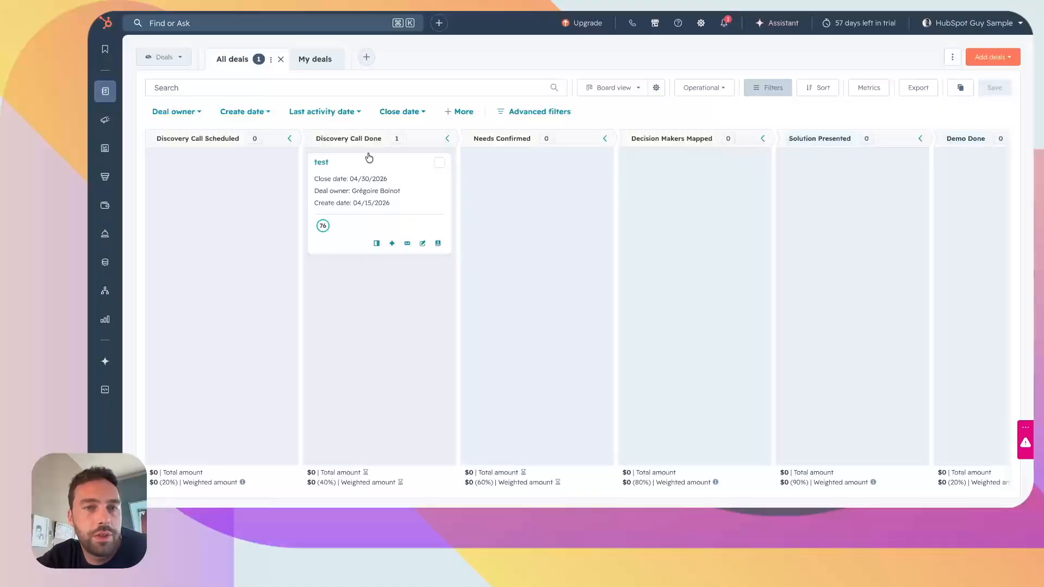
drag(343, 169, 504, 169)
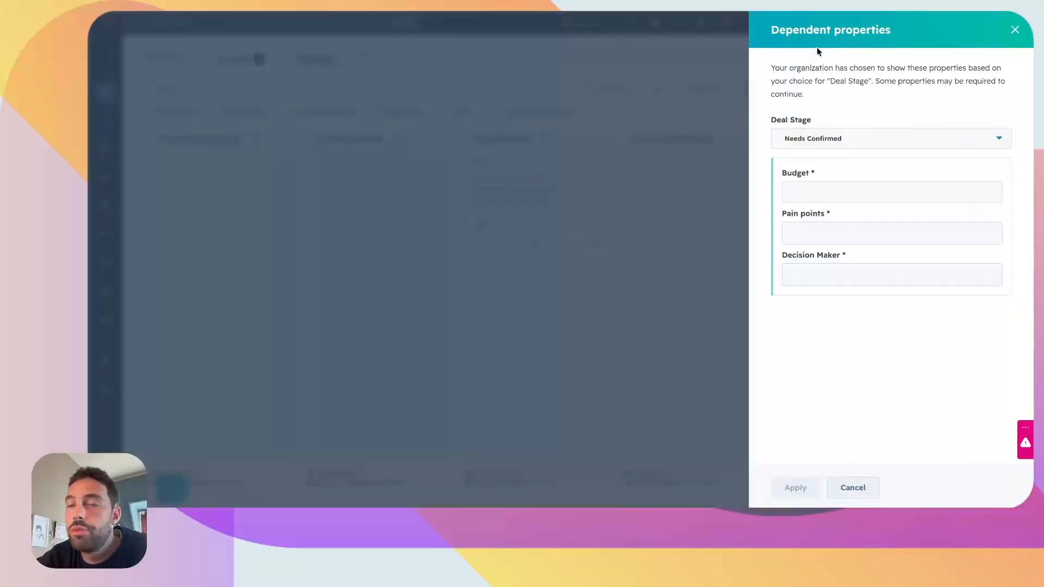
Step: Fill in the required properties with budget $20,000.00, pain point Budget and the decision maker's name, and apply them
click(796, 192)
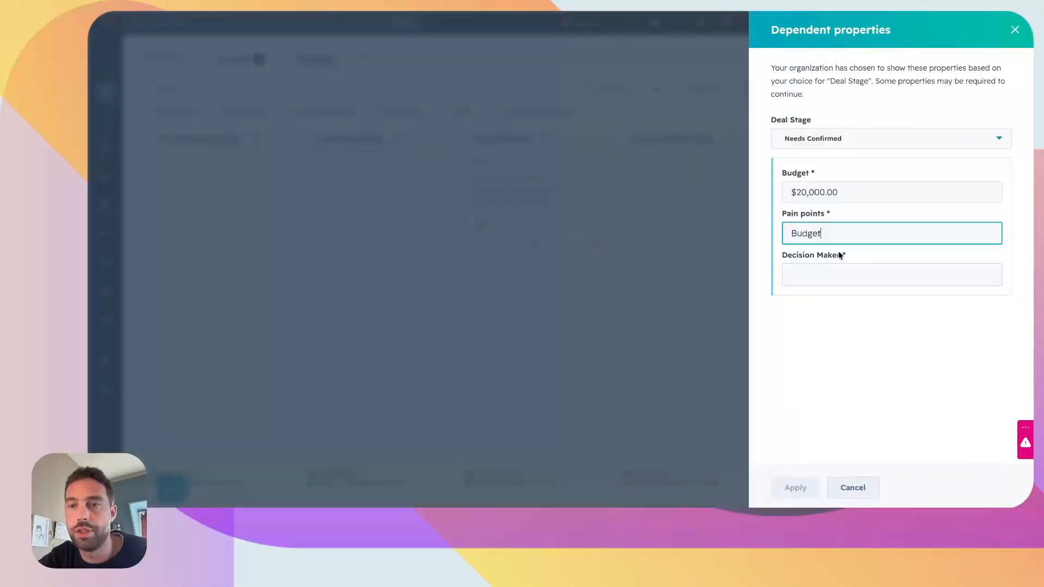
click(867, 267)
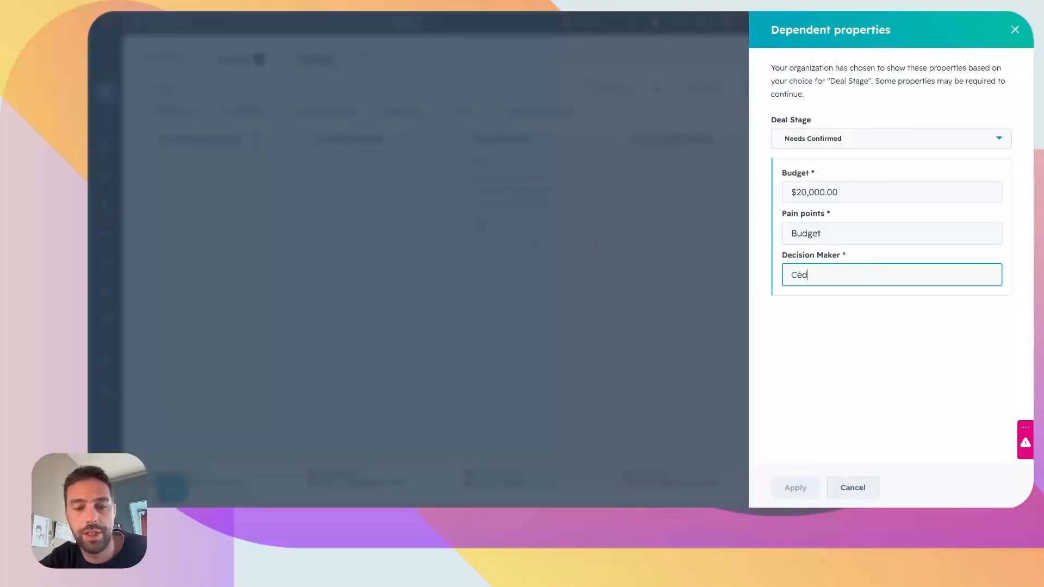
click(795, 488)
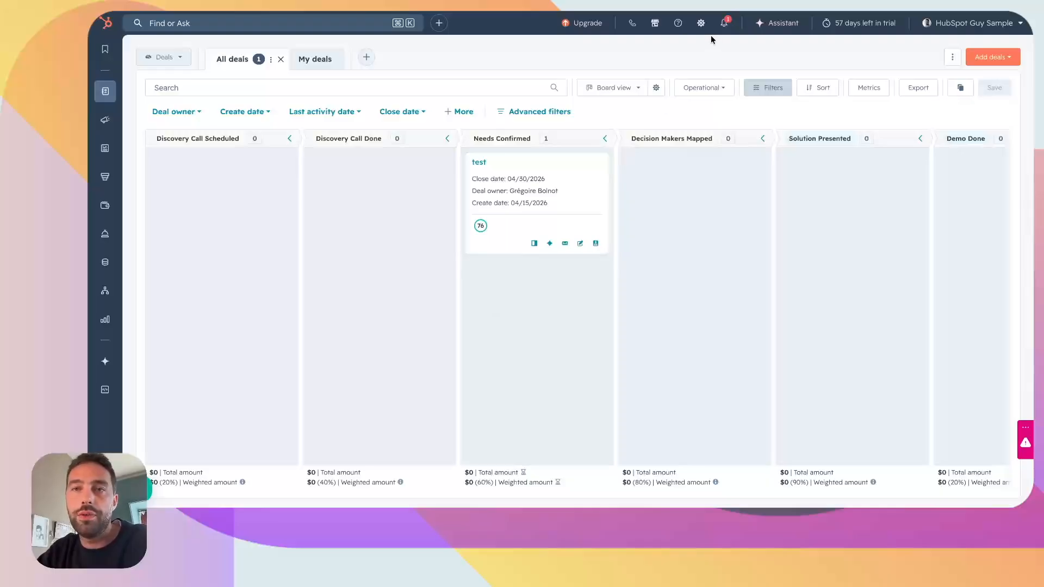
Step: Open the deal pipeline settings and review the Sales Pipeline's templated automations and per-stage workflow options
click(701, 23)
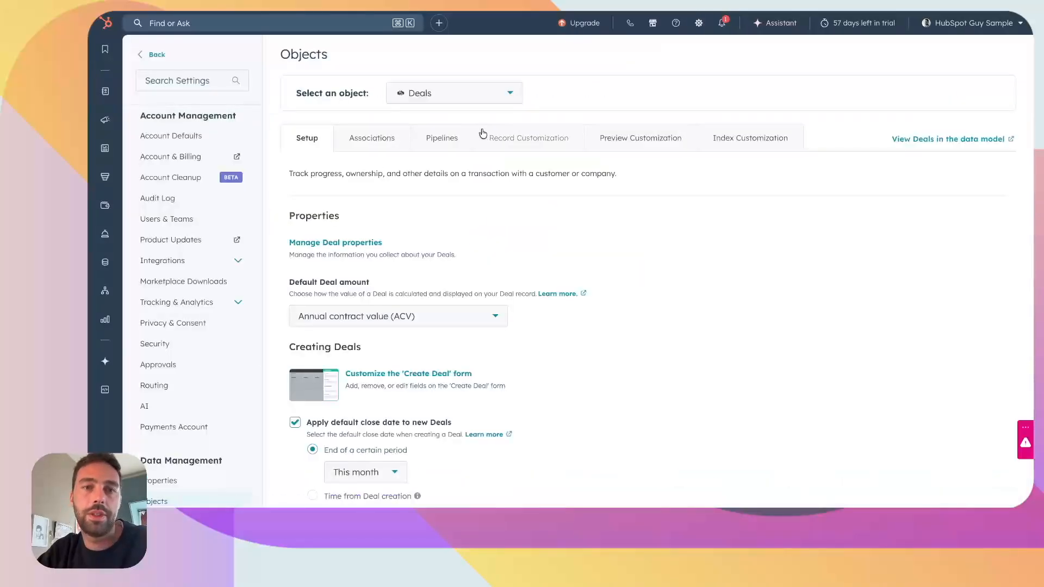
click(449, 138)
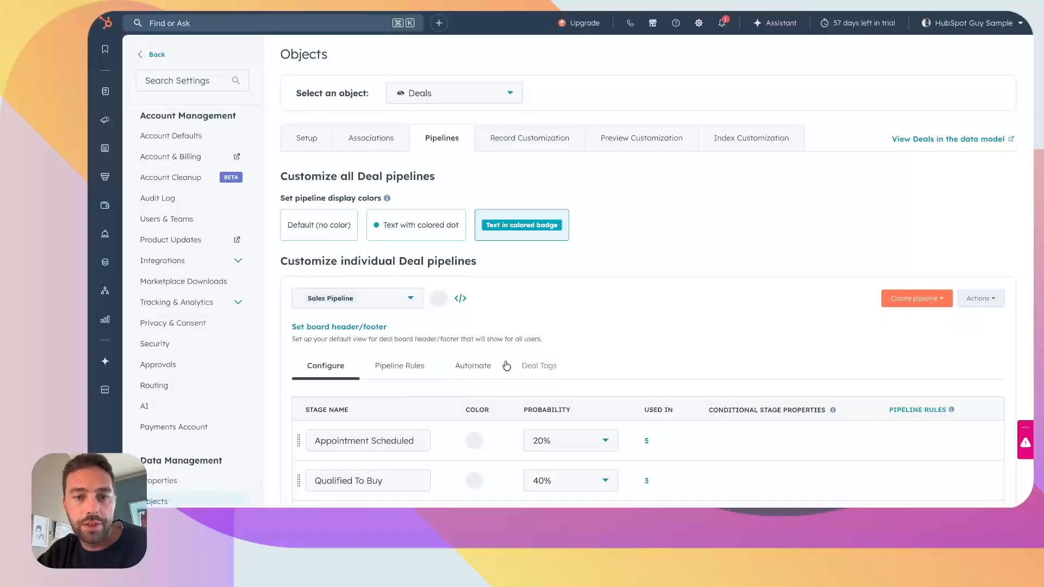
click(467, 370)
scroll(618, 195, down, 8)
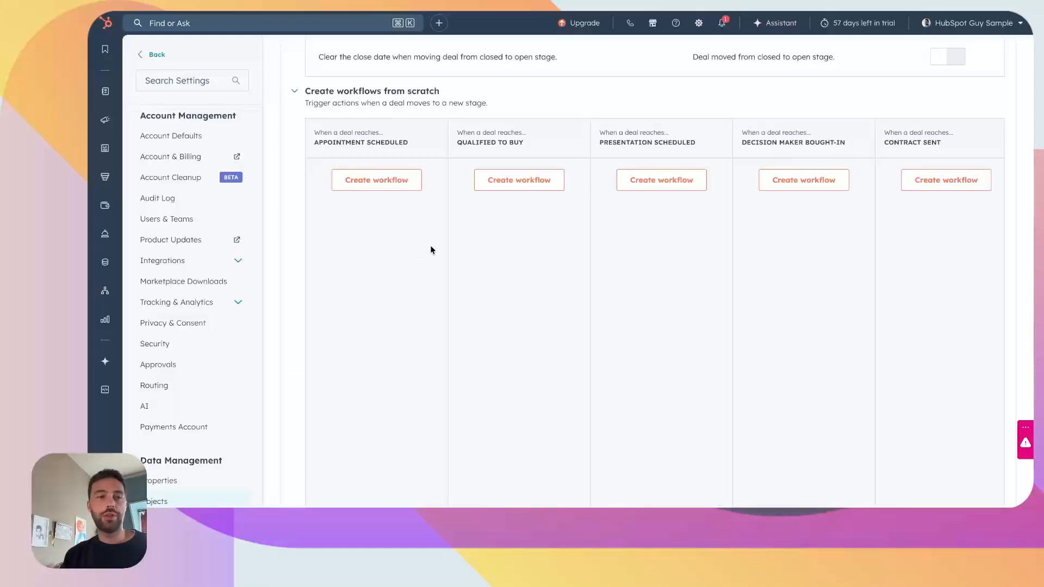
mouse_move(105, 290)
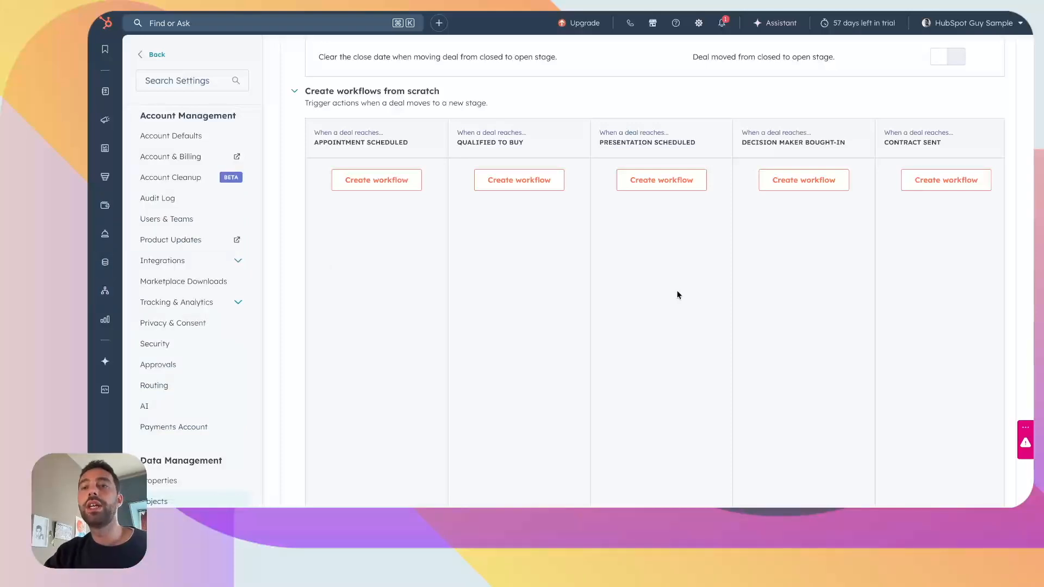
scroll(677, 294, right, 2)
scroll(501, 342, up, 6)
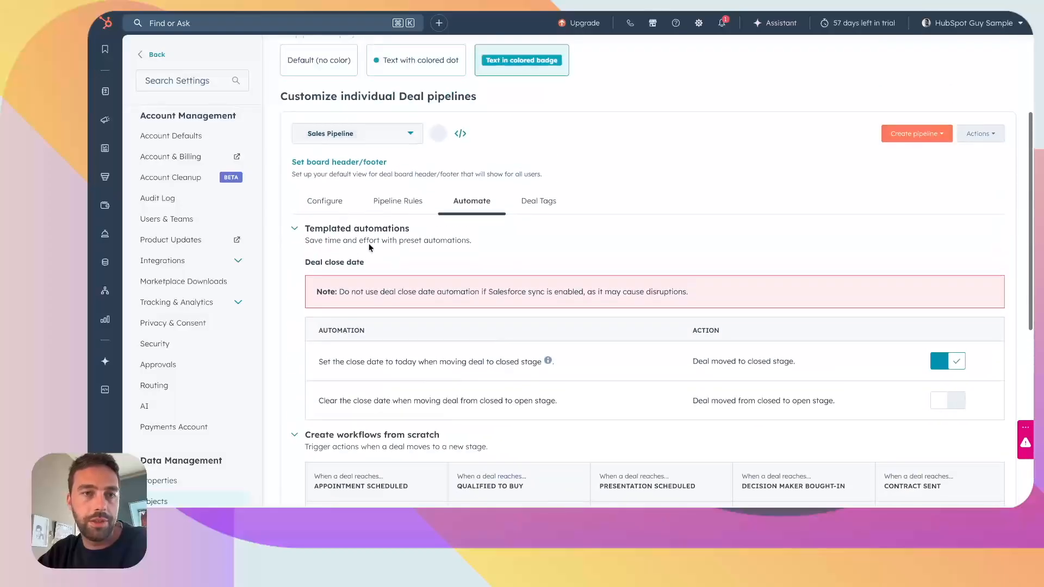
Step: Switch the automation settings to the Operational pipeline and review the workflow options for its stages
click(387, 140)
click(339, 206)
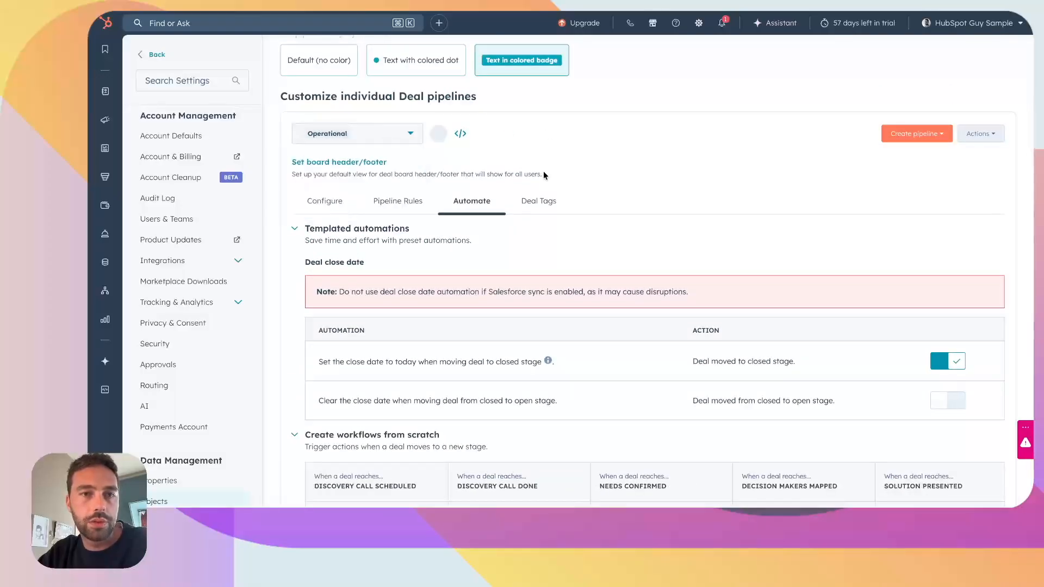
scroll(501, 281, down, 6)
scroll(663, 318, right, 4)
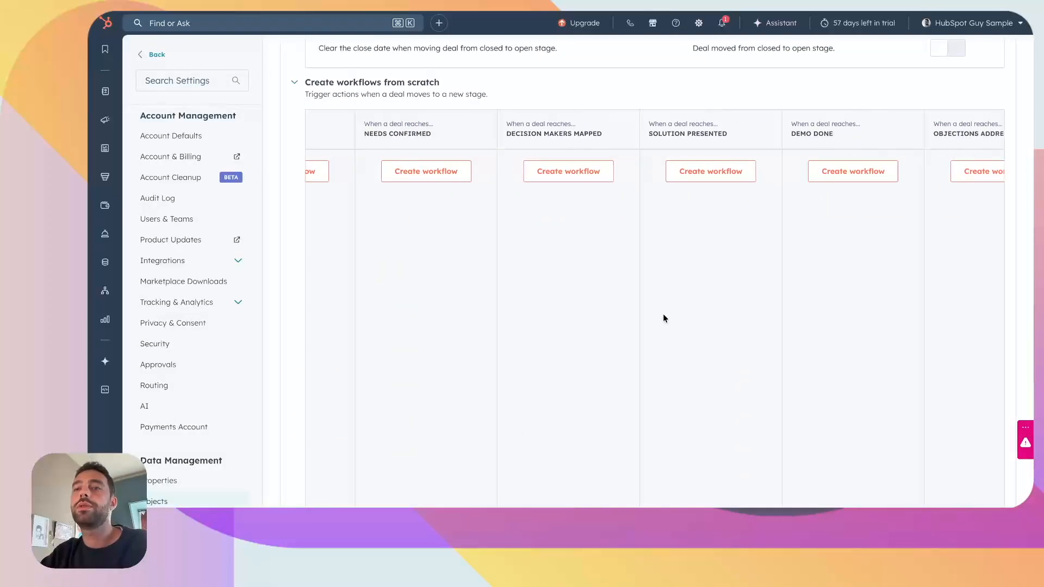
scroll(664, 318, left, 5)
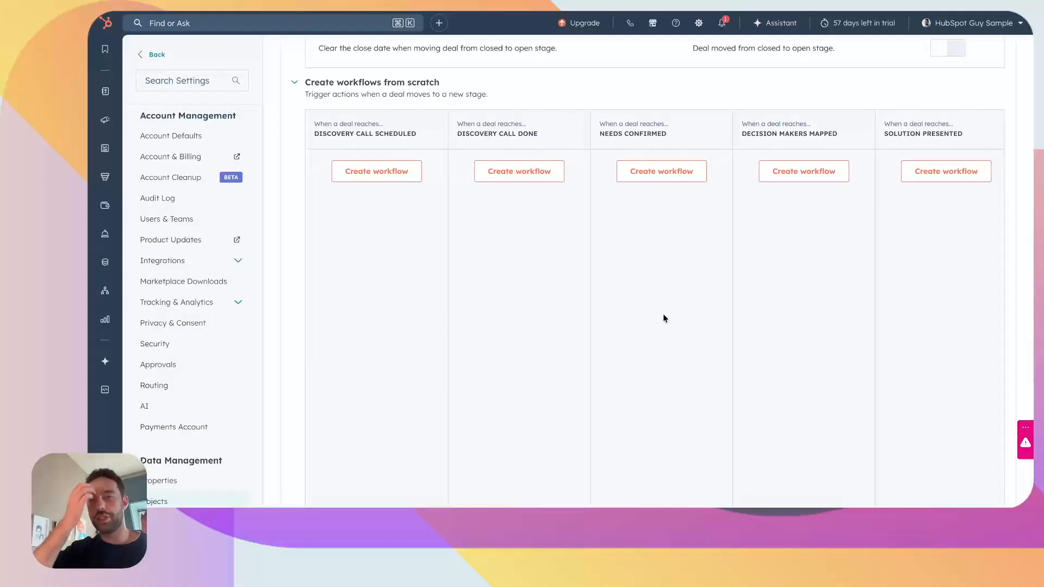
Step: Create a workflow for the Needs Confirmed stage that sends an internal email notification to the deactivated user
click(648, 178)
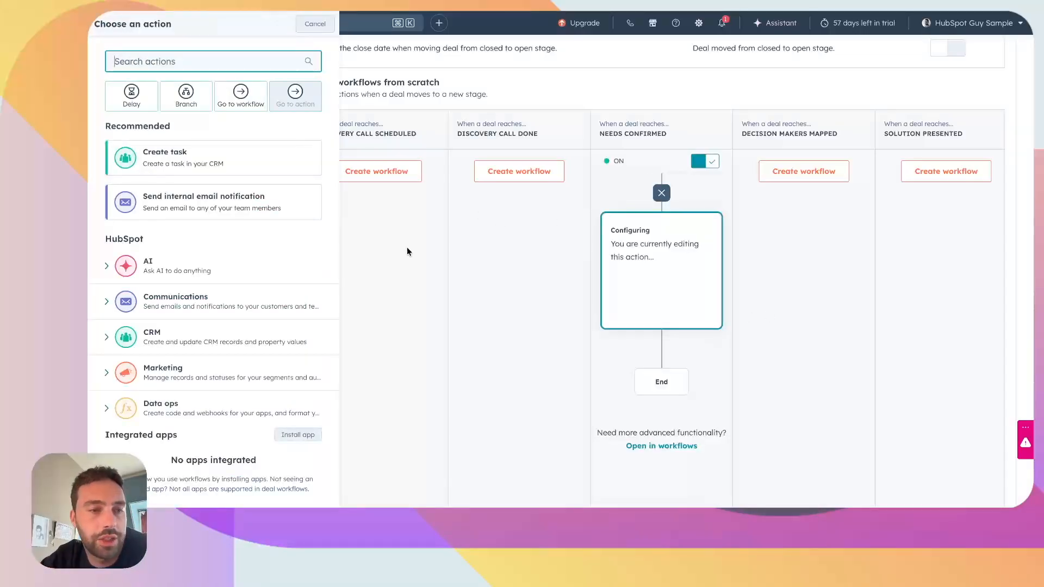
click(176, 210)
click(166, 121)
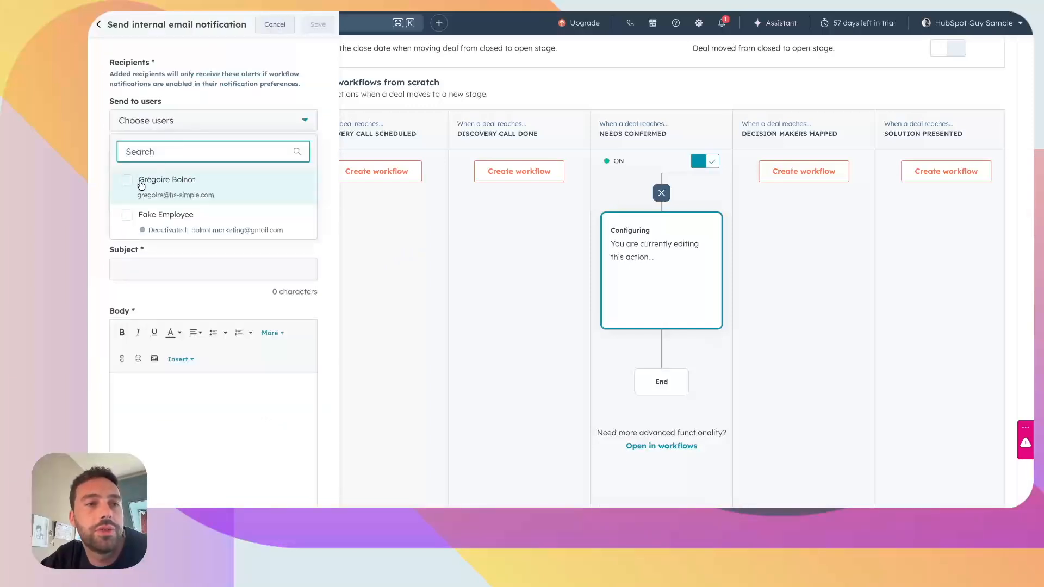
click(127, 217)
click(93, 190)
Step: Set the notification's subject to "New needs confirmed -" followed by the Deal Name token
click(228, 278)
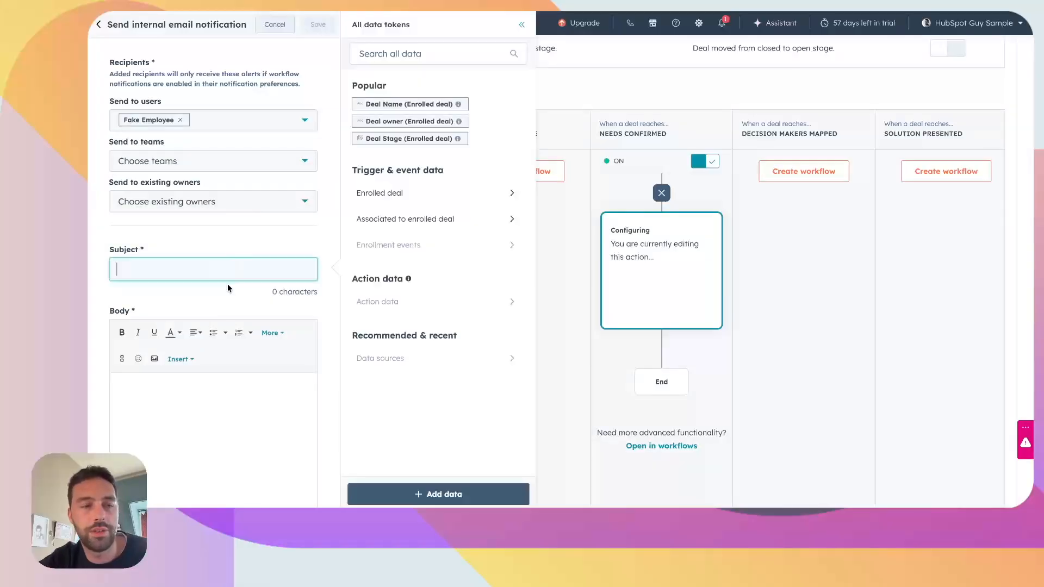
text(New needs confirmed -)
click(409, 104)
scroll(197, 437, down, 1)
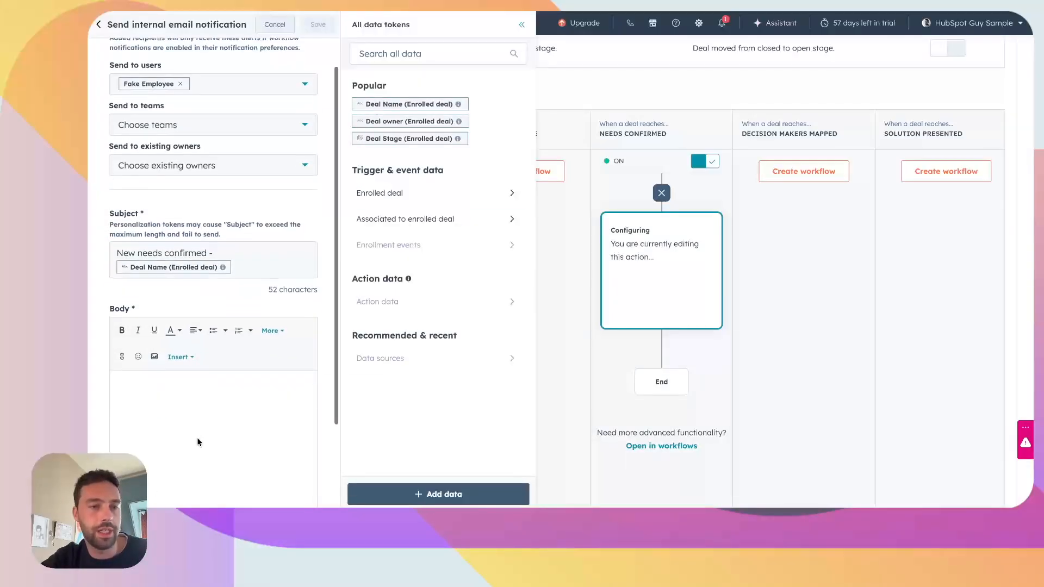
Step: Insert the Deal owner, Deal Name and Deal Stage tokens in the notification's body and save the notification
click(197, 438)
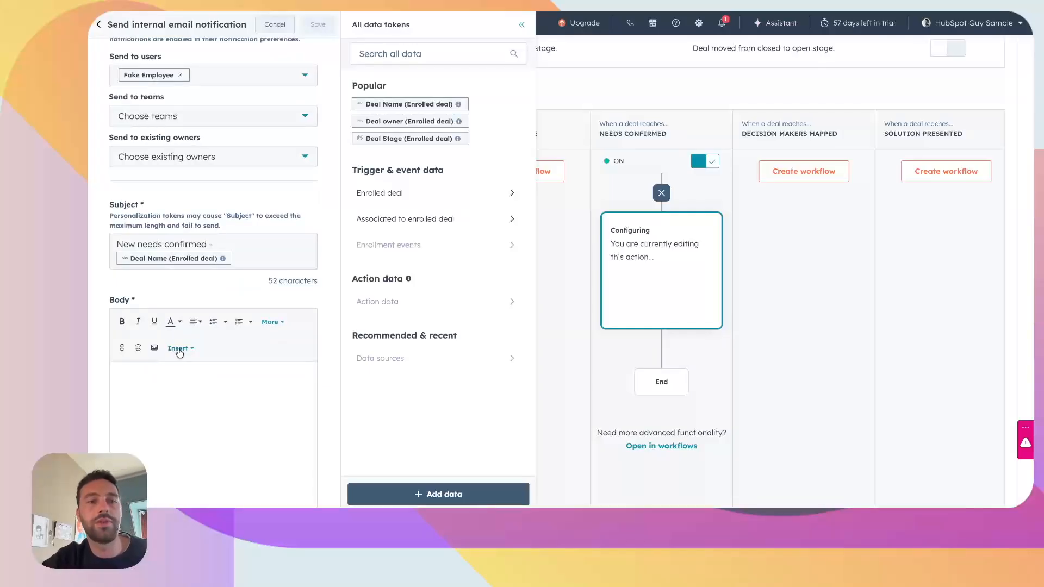
click(179, 351)
click(249, 357)
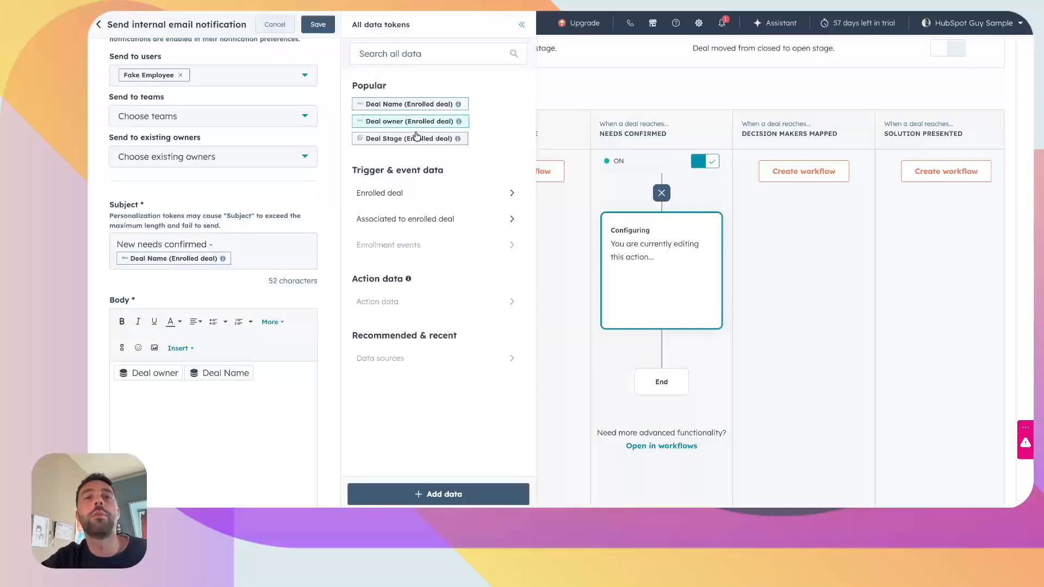
click(419, 140)
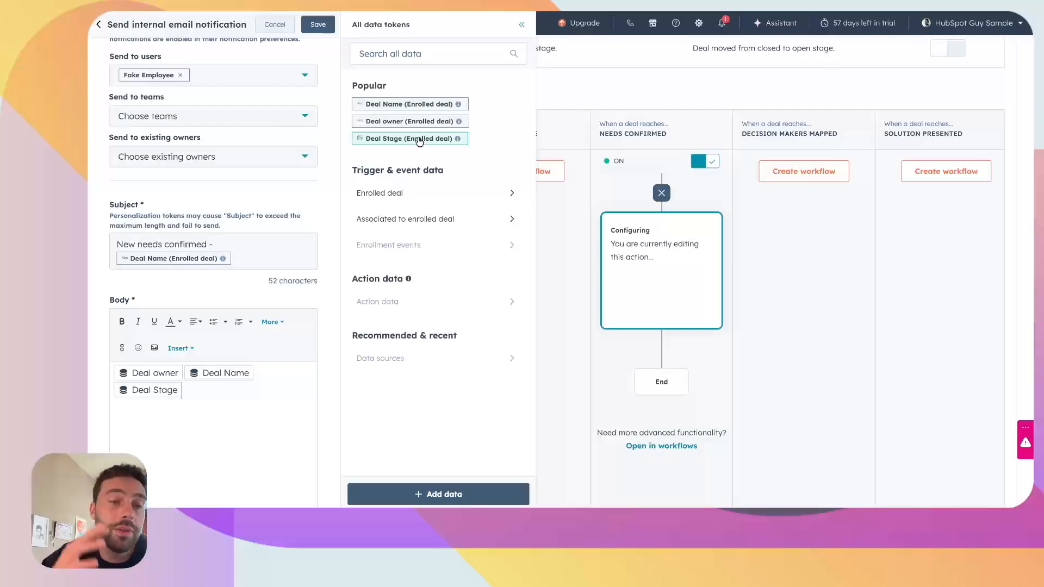
click(401, 194)
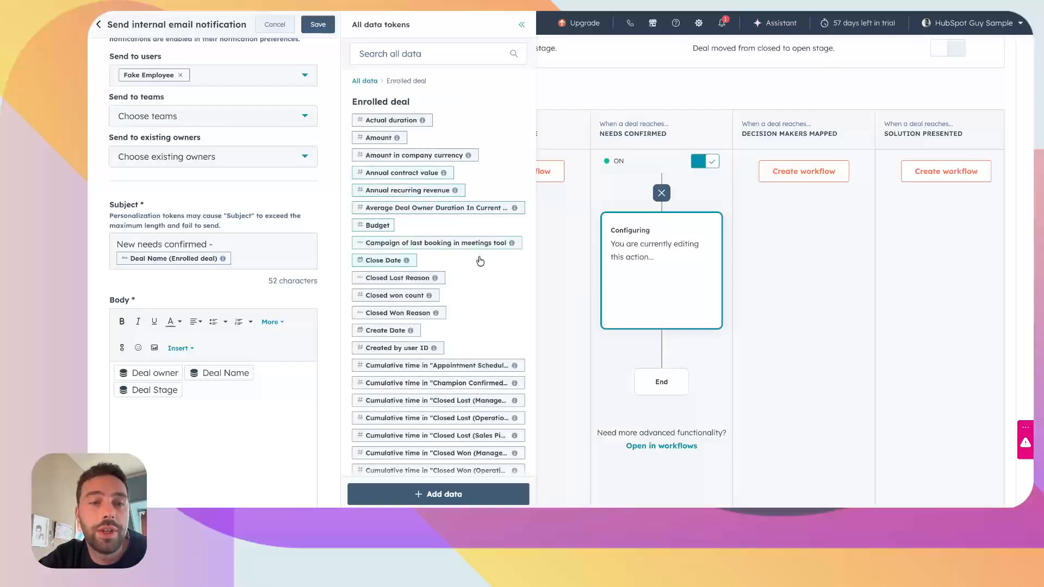
scroll(430, 338, down, 20)
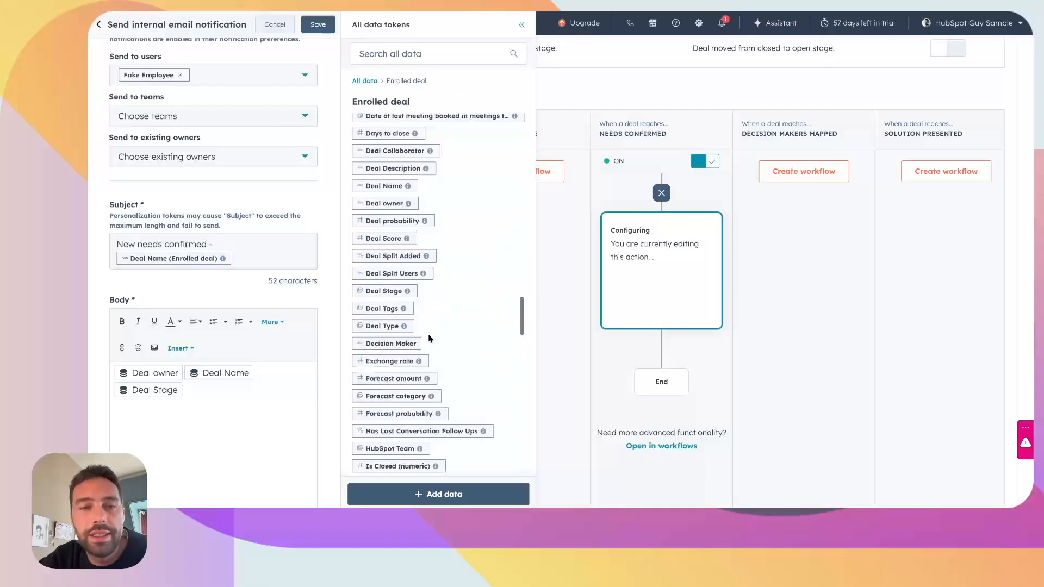
scroll(429, 336, up, 20)
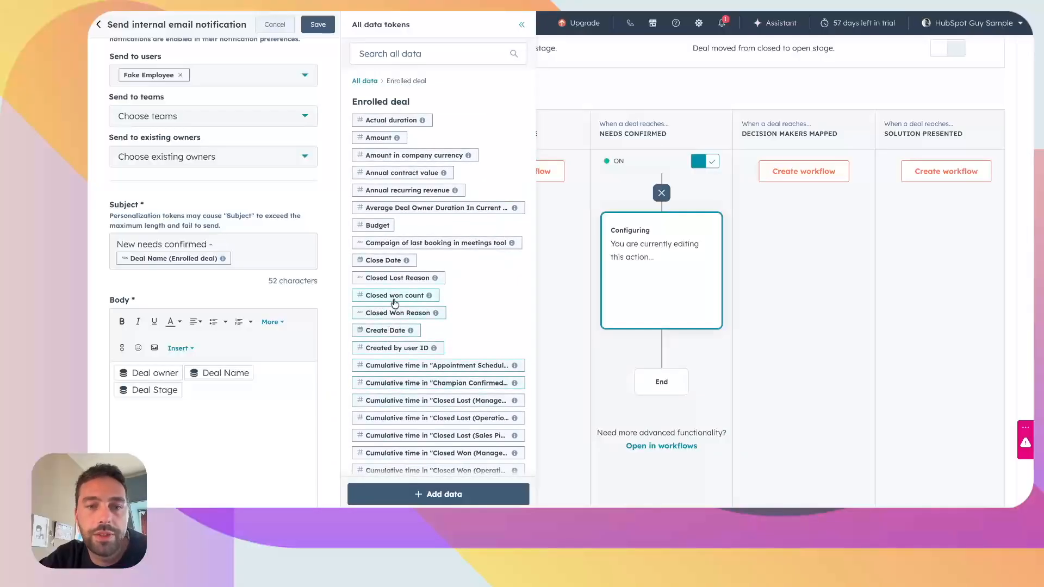
click(333, 24)
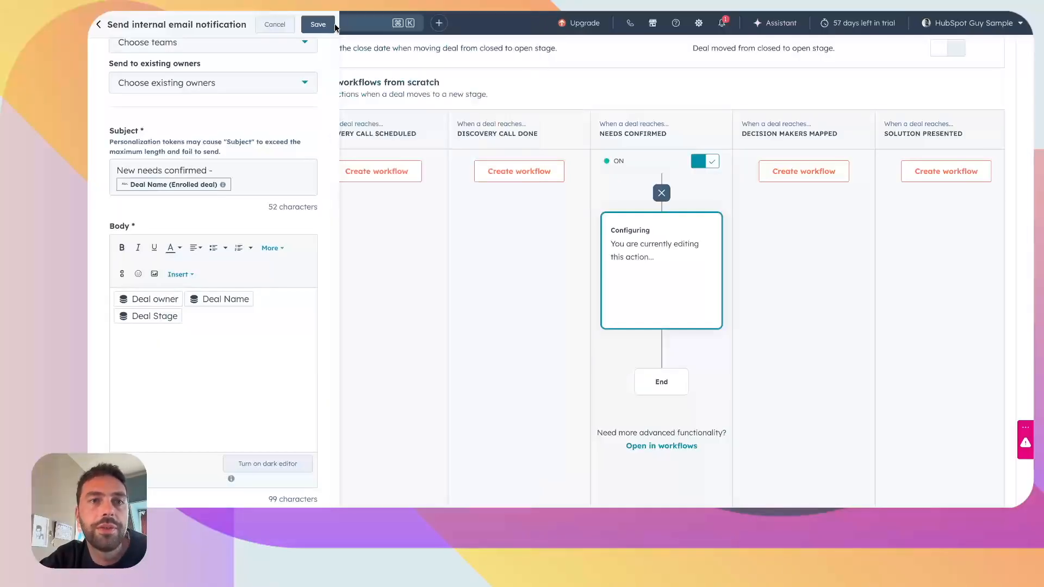
Step: Review the CRM, Marketing and Communications actions that can follow the email notification in the Needs Confirmed workflow, without adding one
click(662, 349)
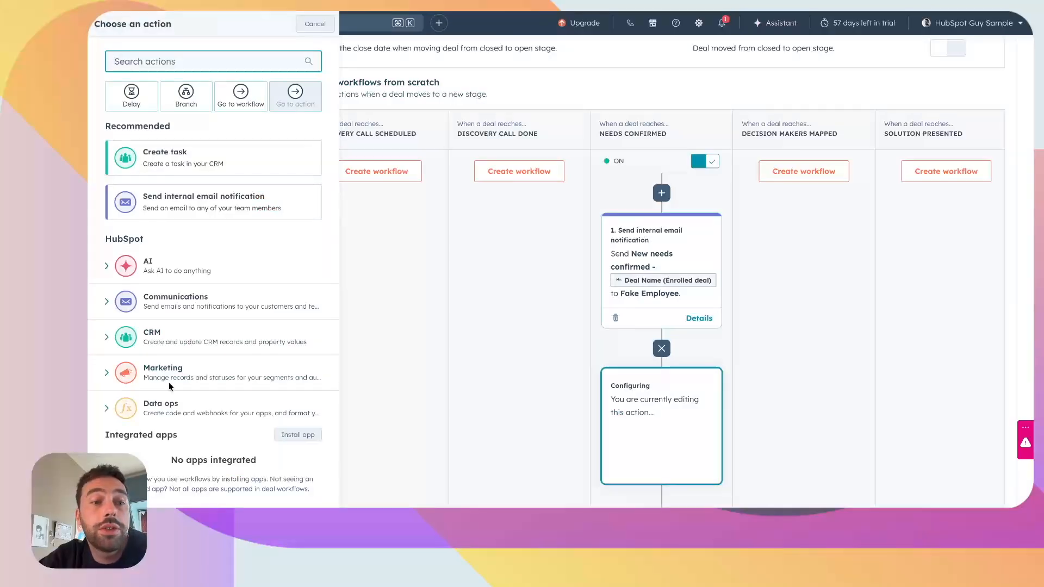
click(164, 332)
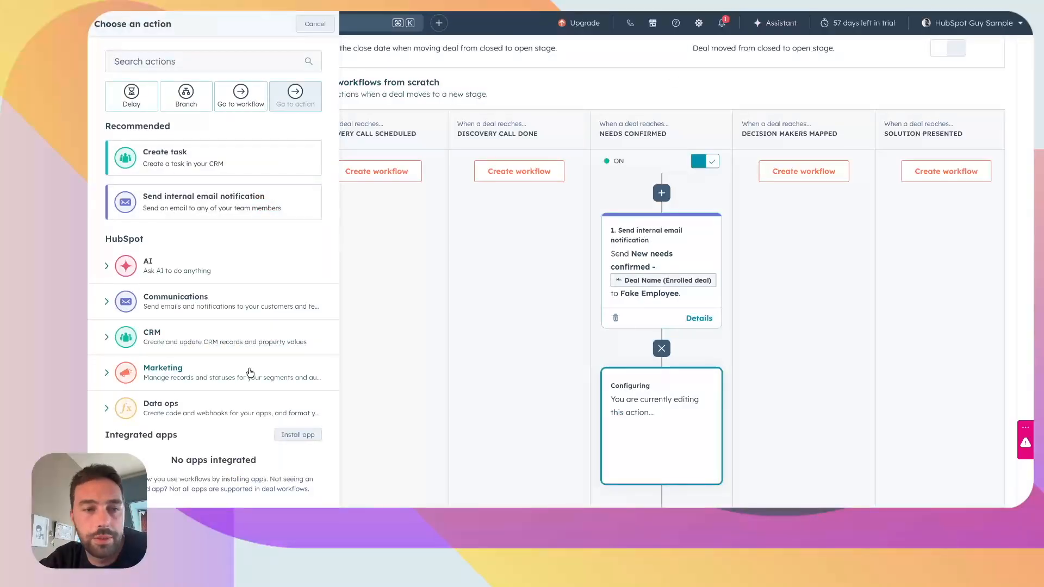
click(222, 374)
scroll(172, 432, down, 2)
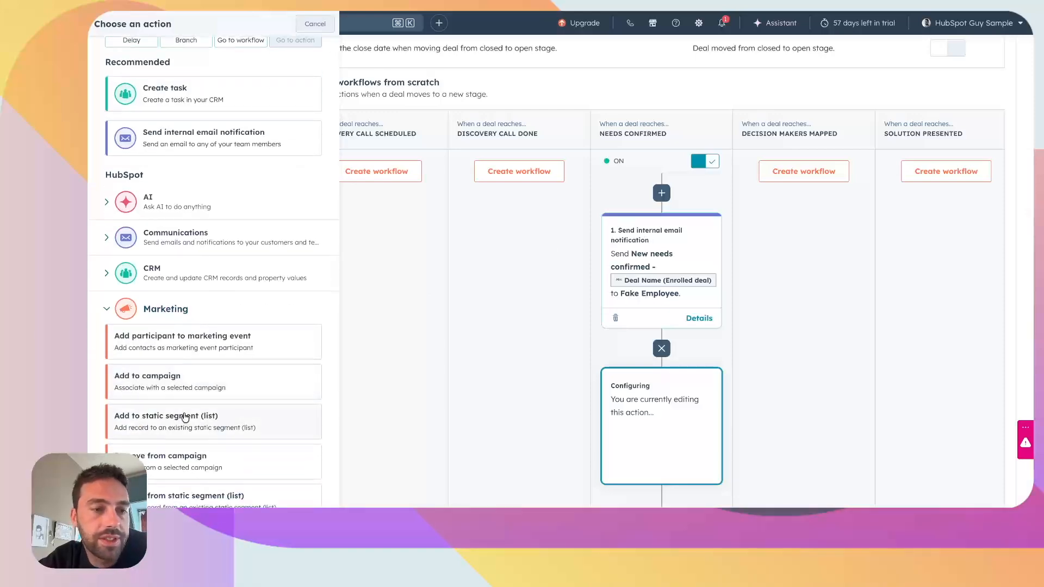
scroll(250, 419, down, 3)
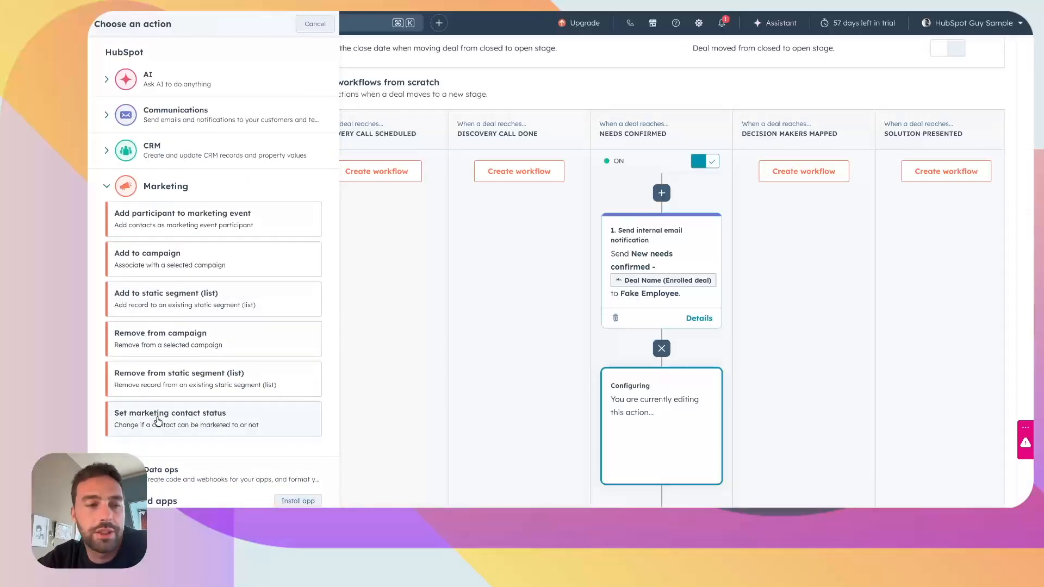
scroll(140, 294, up, 3)
click(170, 200)
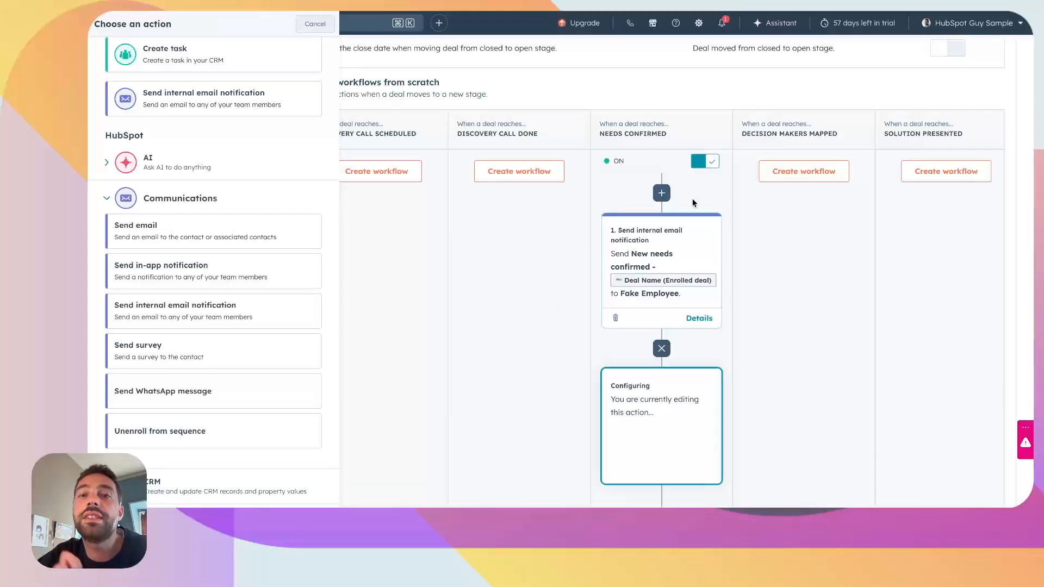
click(694, 72)
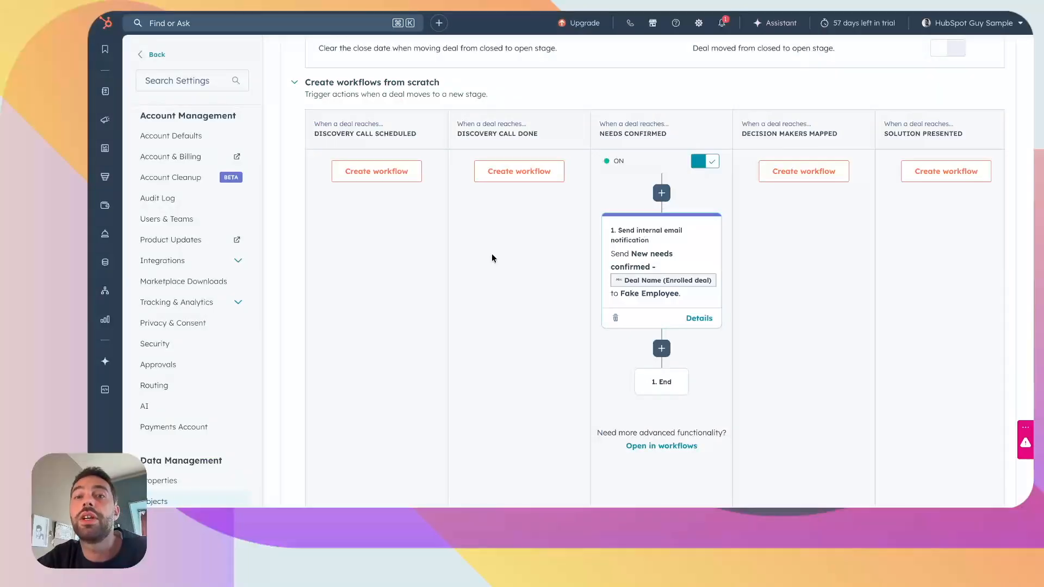